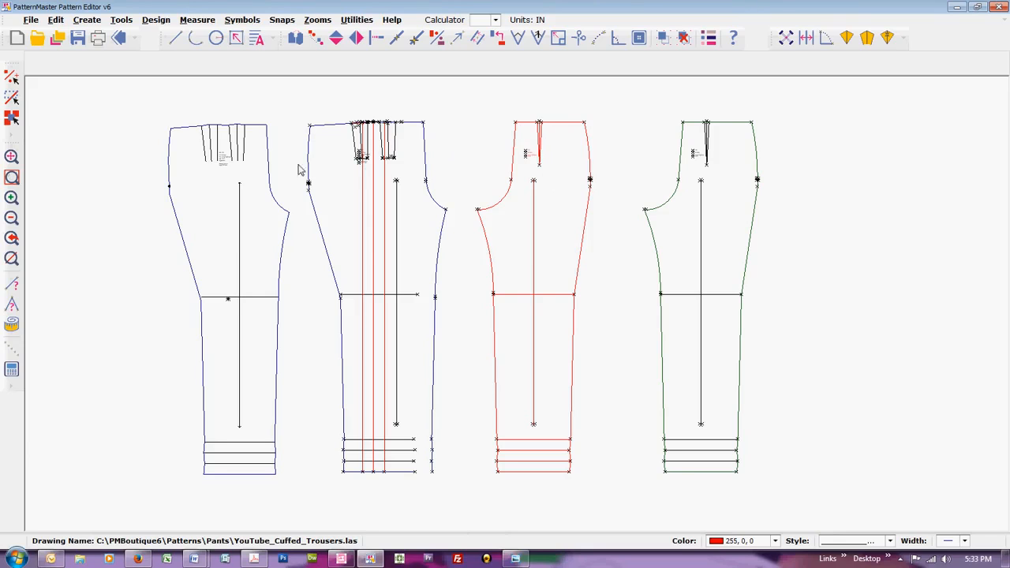
Step: Explode the symbol of the leftmost front trouser piece into separate editable objects
left_click(276, 117)
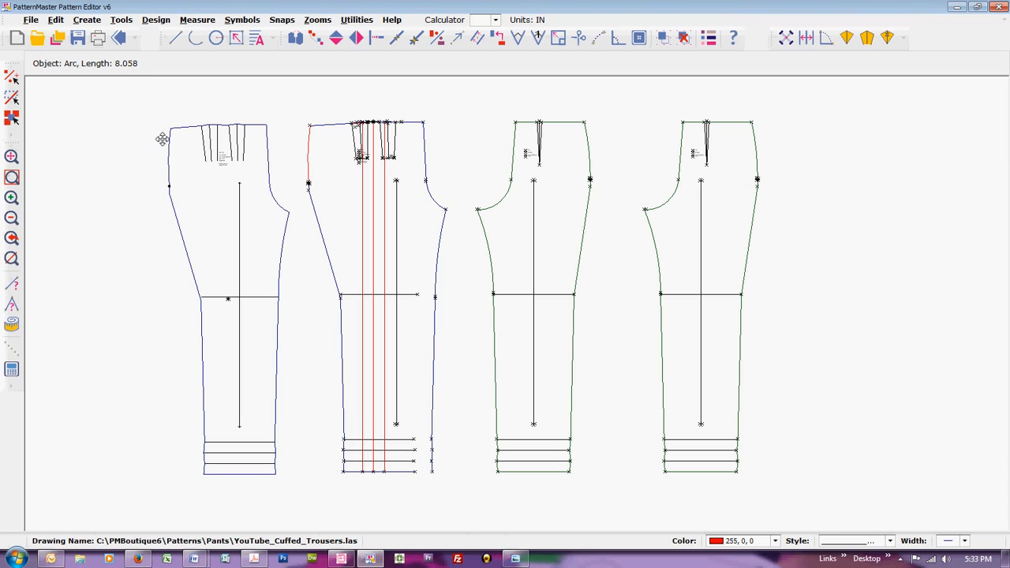
left_click(239, 186)
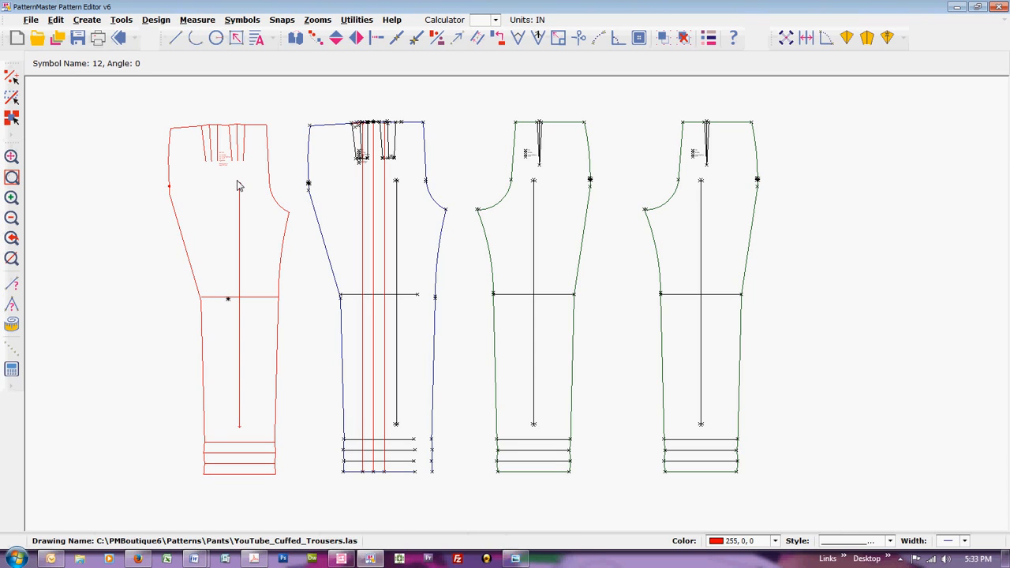
left_click(242, 200)
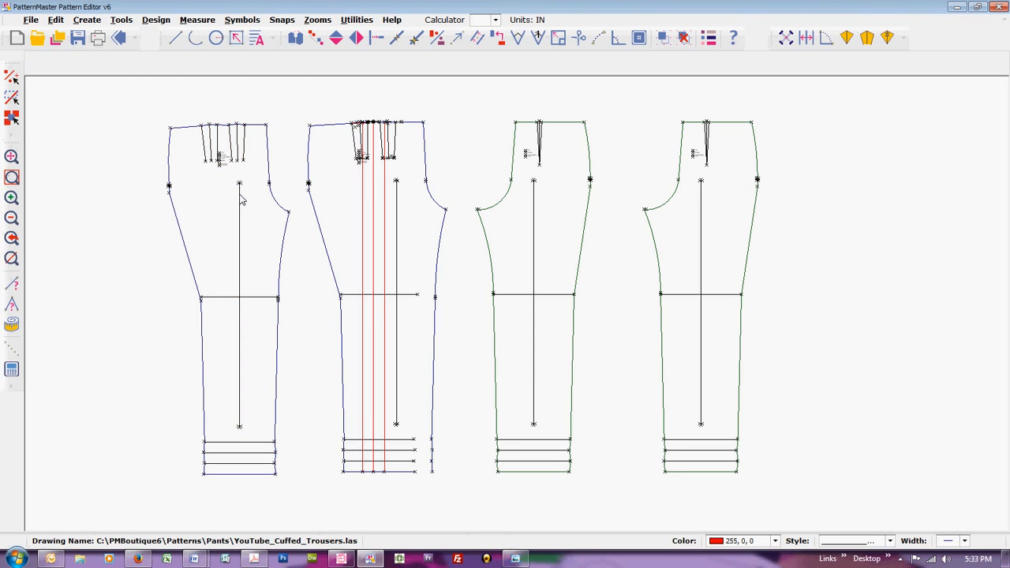
Step: Place a point at the midpoint of the leftmost front piece's waistline segment between the two darts
key("z")
key("w")
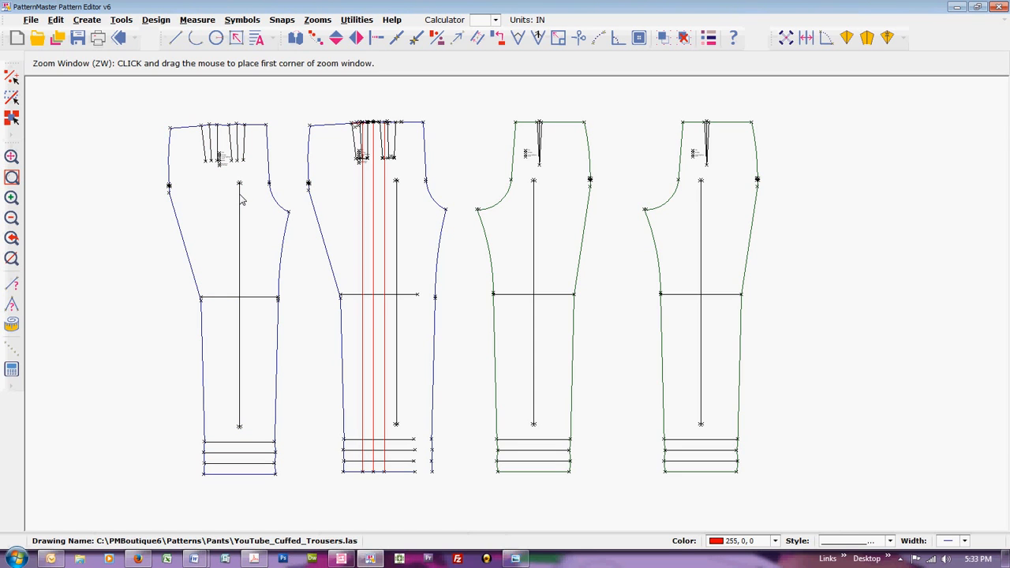
left_click_drag(202, 116, 252, 153)
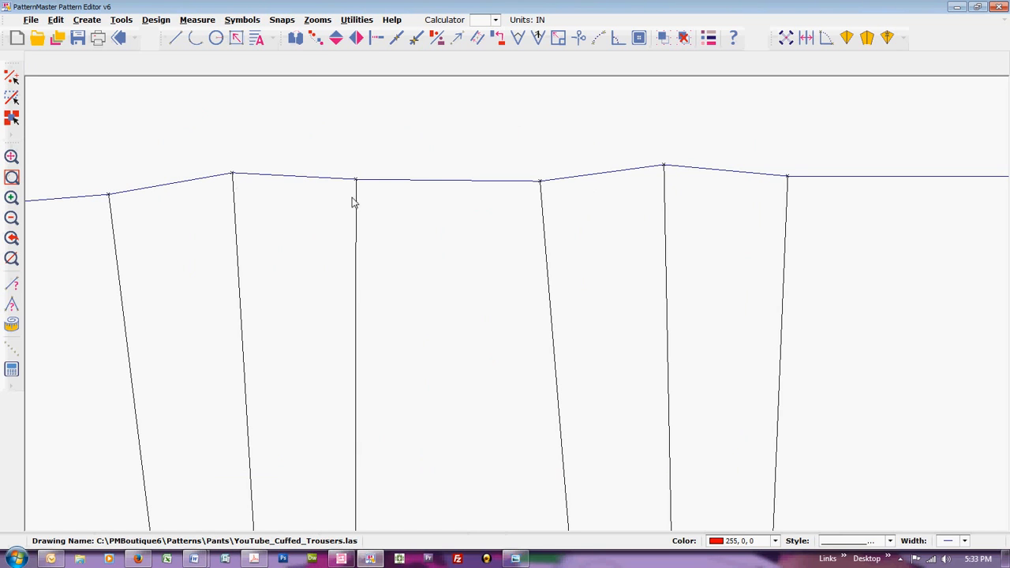
left_click(424, 186)
middle_click(424, 183)
middle_click(425, 183)
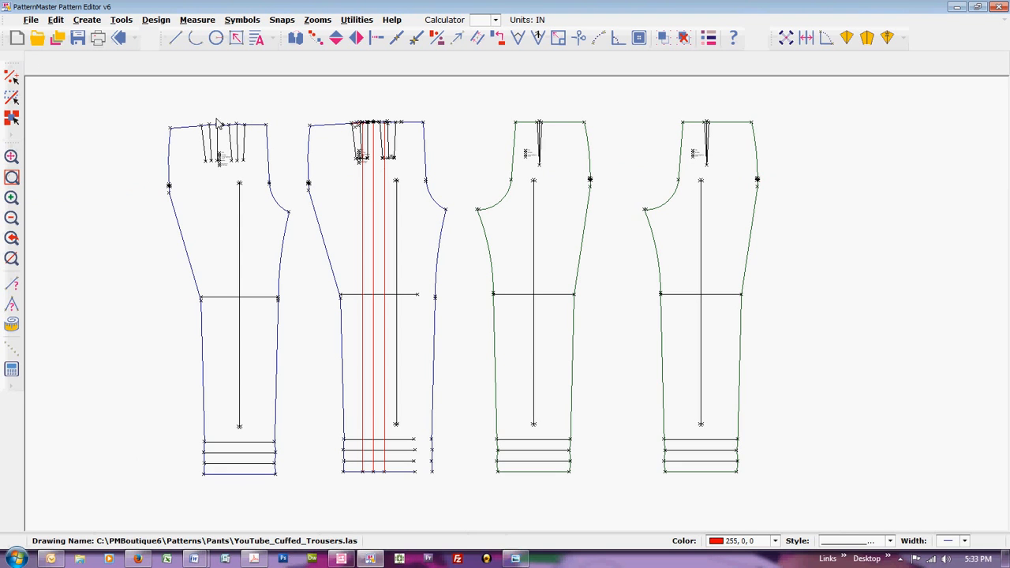
Step: Draw a vertical line about 48.7 in long from the waistline between the darts down to the hem of the leftmost front
key("l")
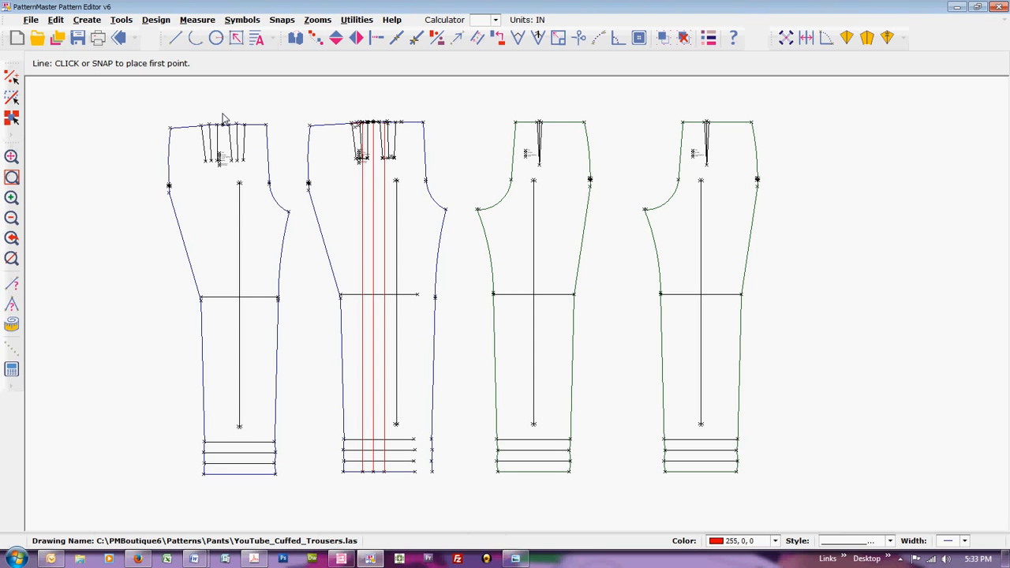
key("z")
key("w")
left_click(141, 105)
left_click(300, 485)
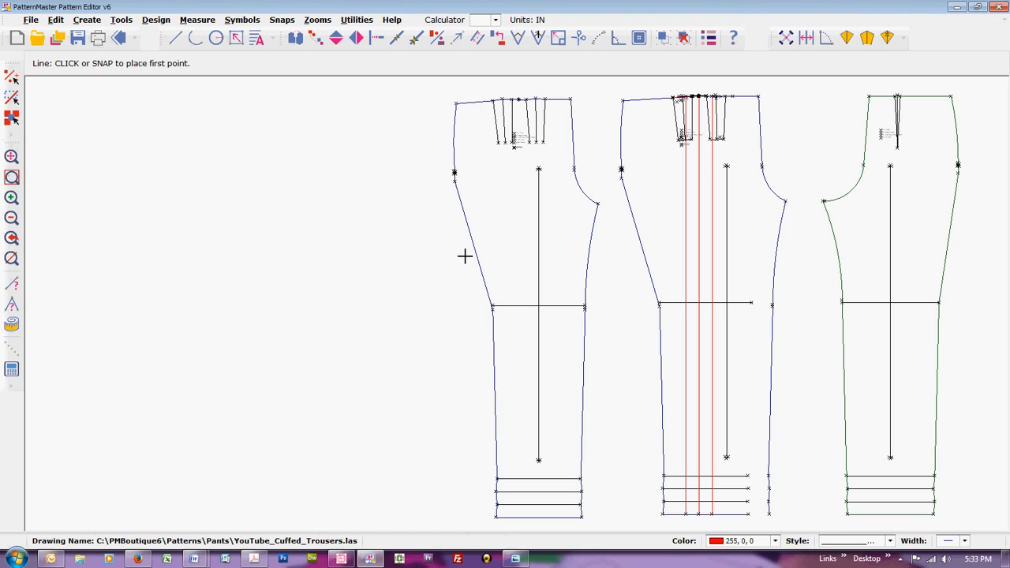
left_click(519, 99)
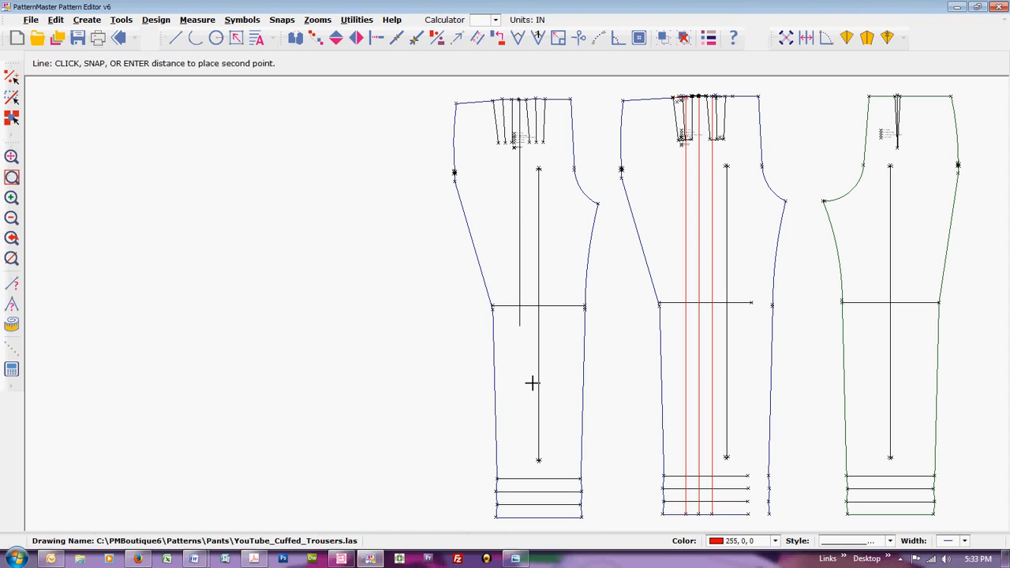
left_click(530, 518)
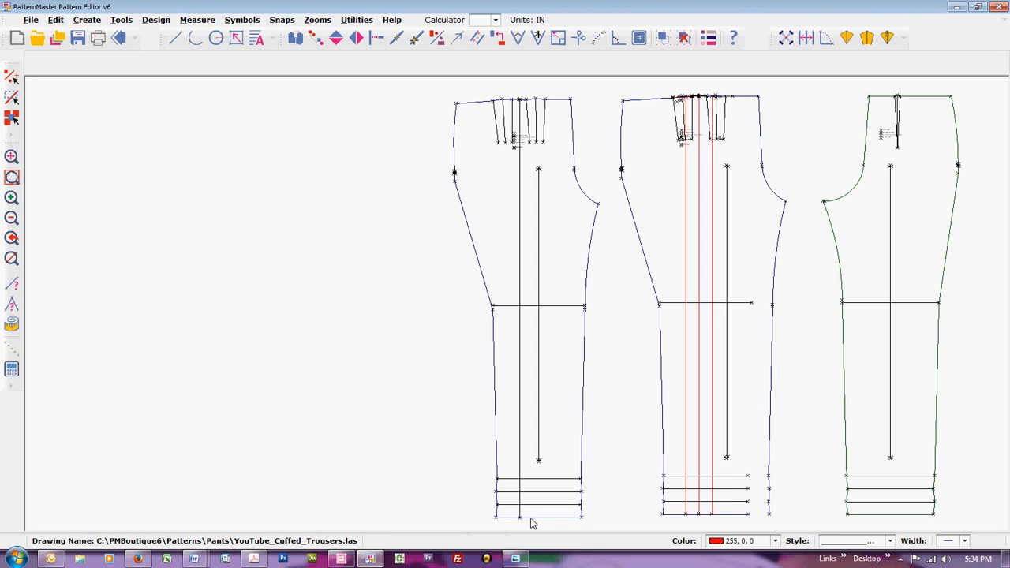
Step: Move the new vertical line sideways so its upper end lines up with the midpoint marker on the waistline
type("w")
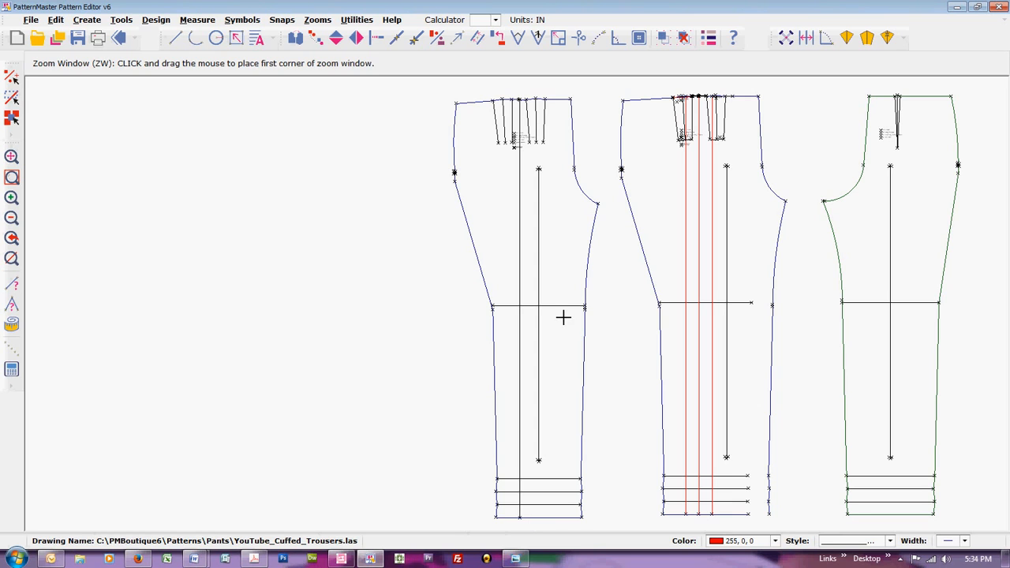
left_click_drag(504, 85, 548, 138)
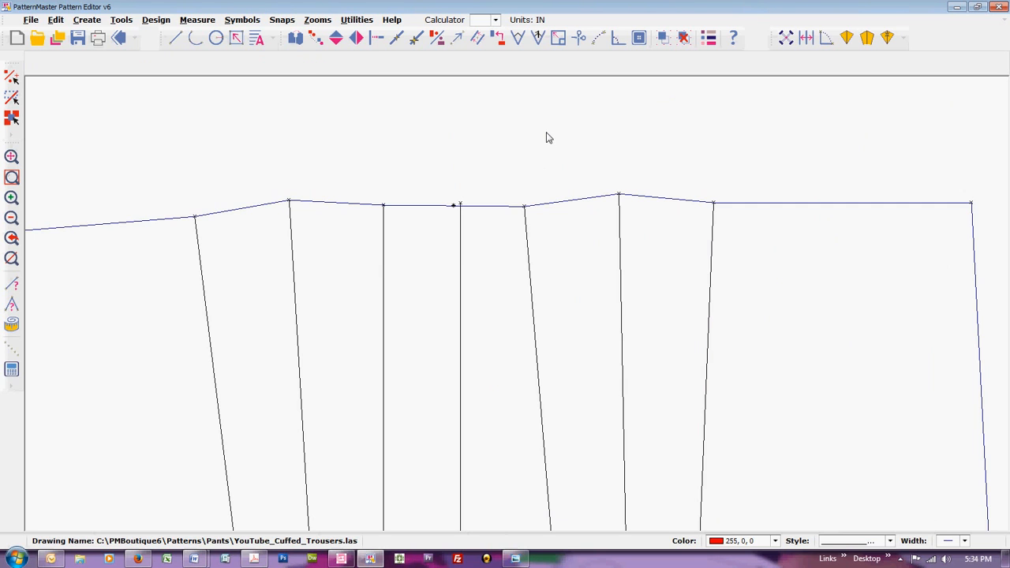
left_click(462, 231)
left_click_drag(462, 236, 456, 241)
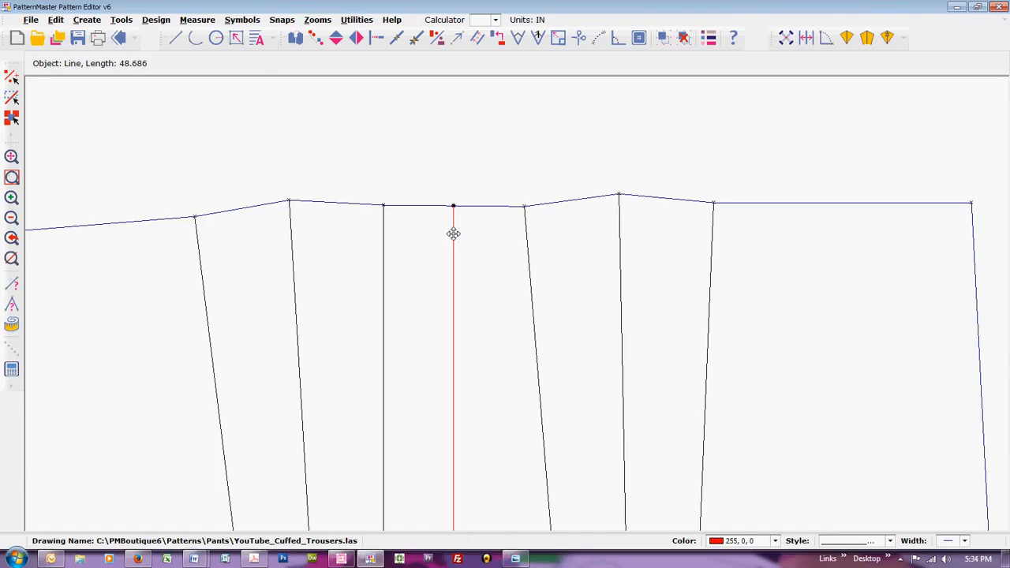
Step: Trim the upper end of the vertical line to the waistline with Intersect
key("i")
key("n")
left_click(453, 229)
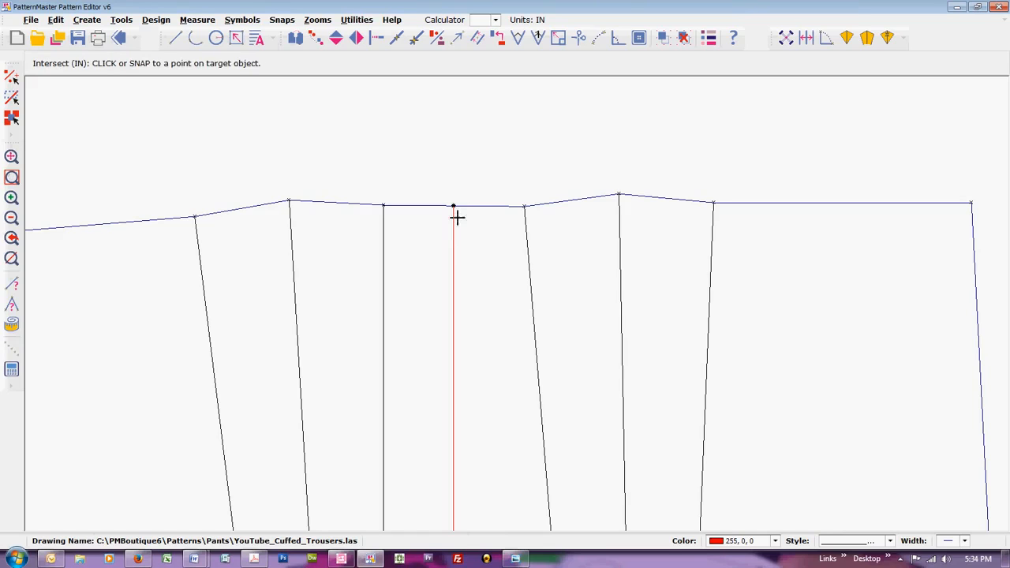
left_click(463, 207)
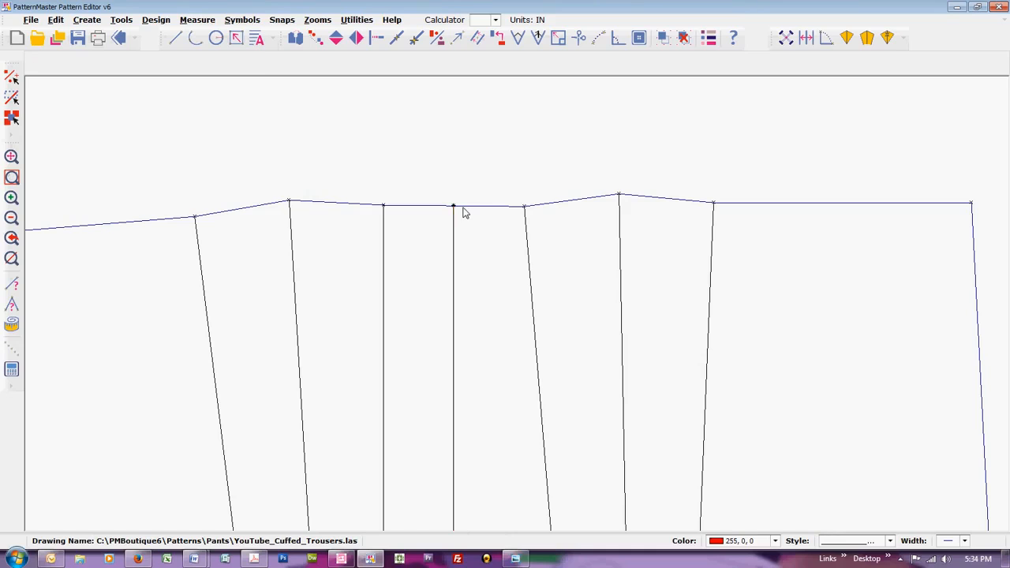
Step: Break the waistline segment between the darts at the midpoint marker with Scissors
key("r")
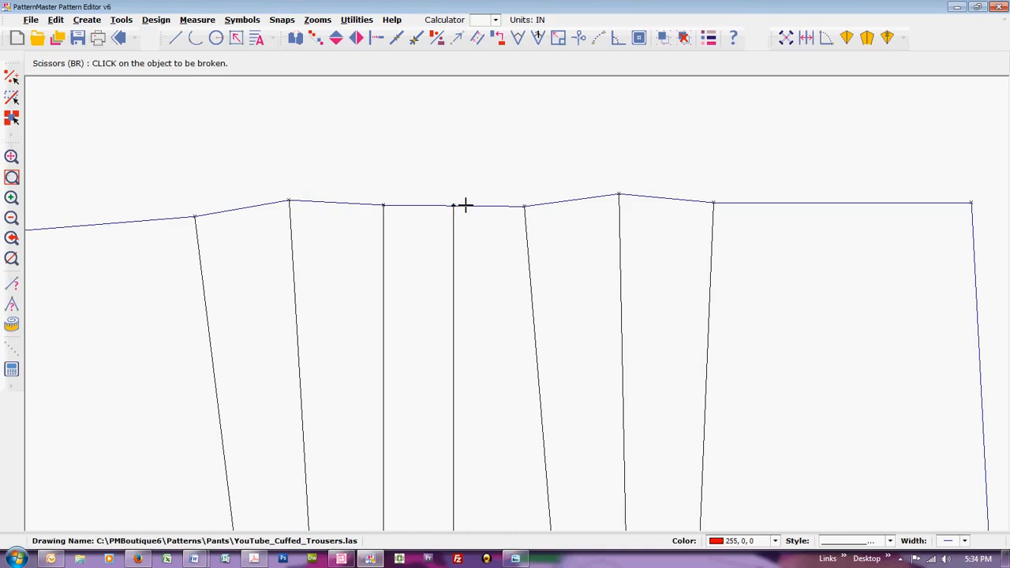
left_click(466, 206)
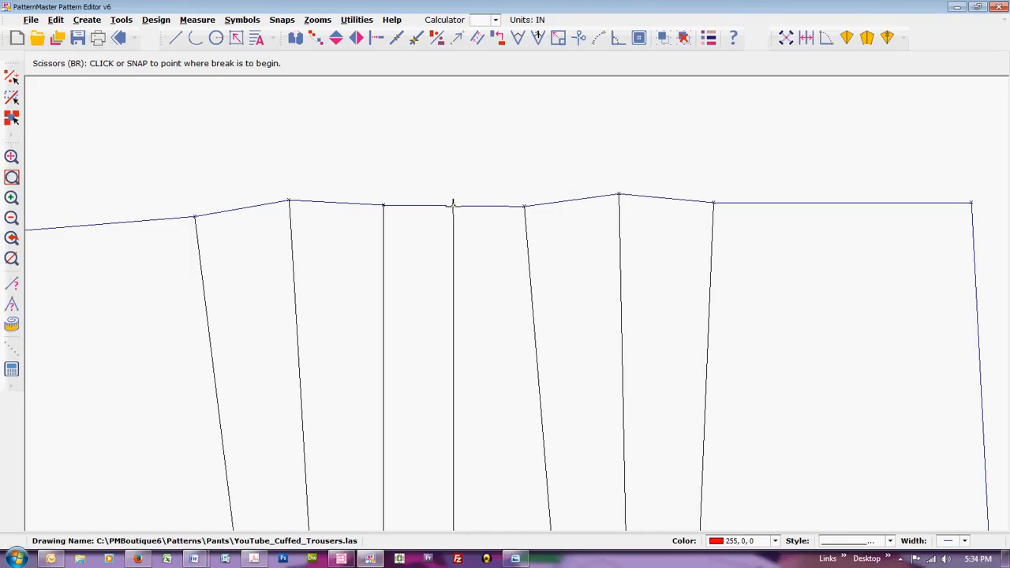
left_click(454, 205)
left_click(454, 205)
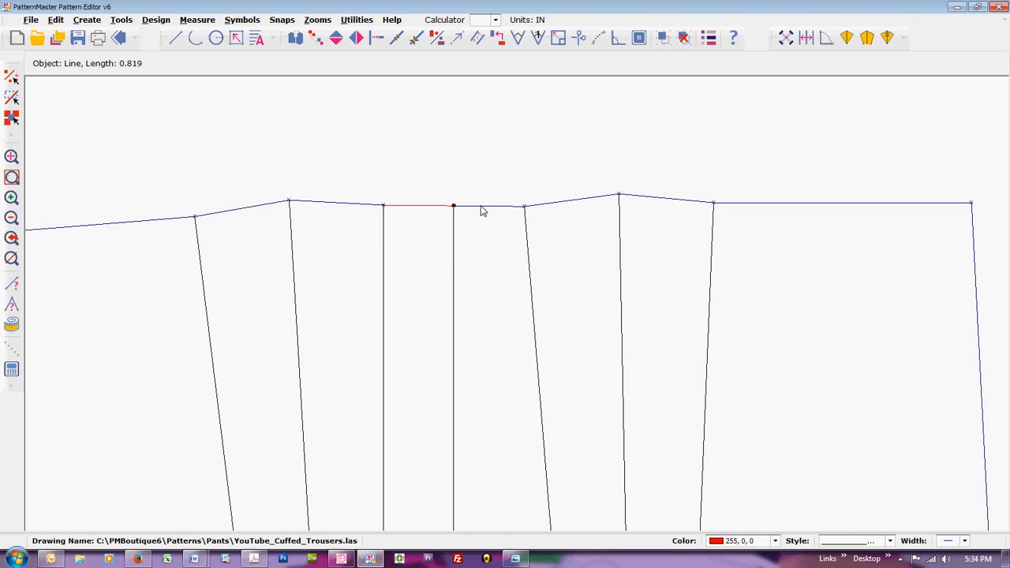
Step: Add the text label .819 and position it just below the waistline half on the side-seam side of the vertical line
key("t")
key("e")
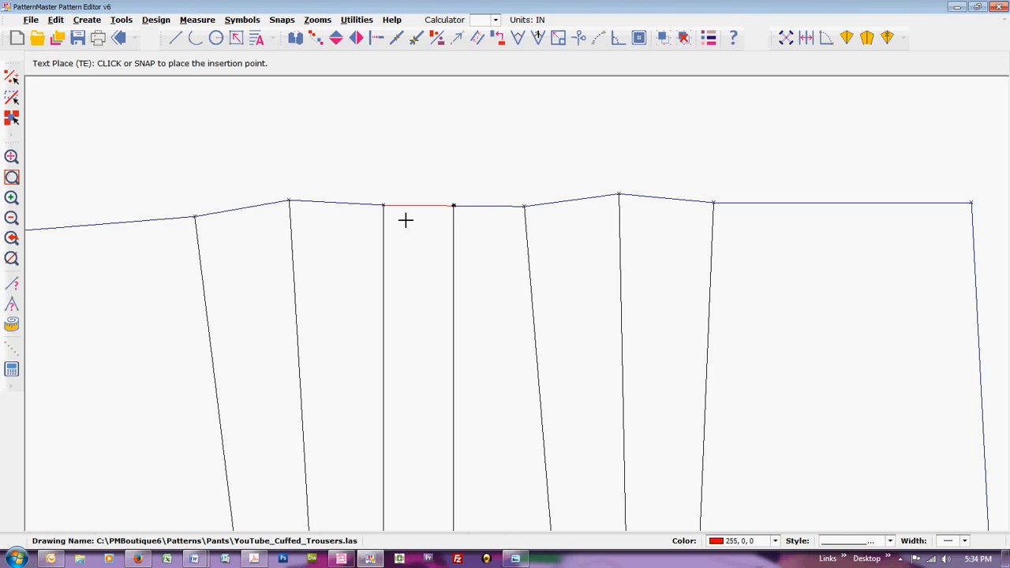
left_click(404, 220)
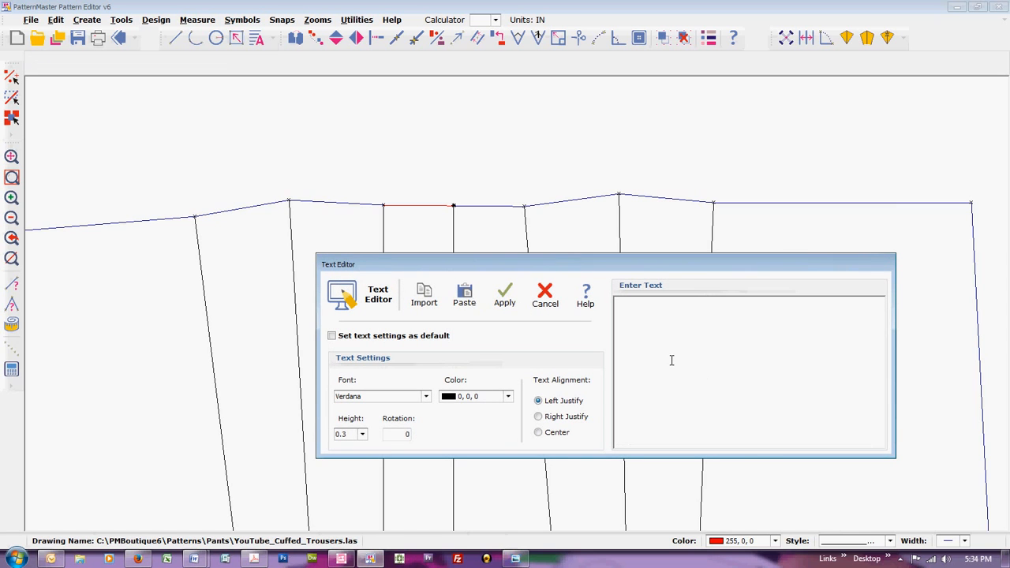
type(".819")
left_click(507, 297)
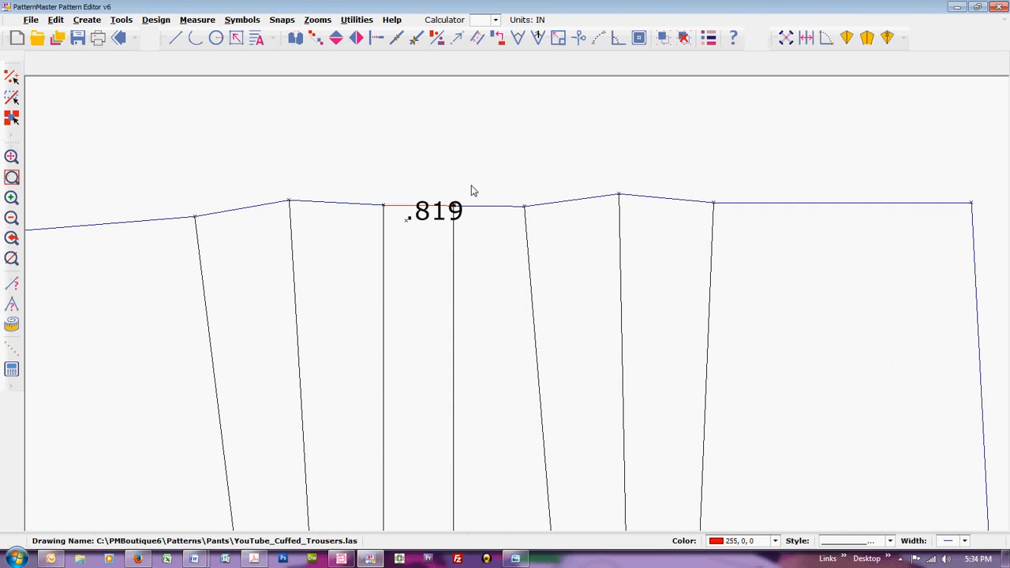
left_click(408, 221)
left_click_drag(434, 218, 413, 242)
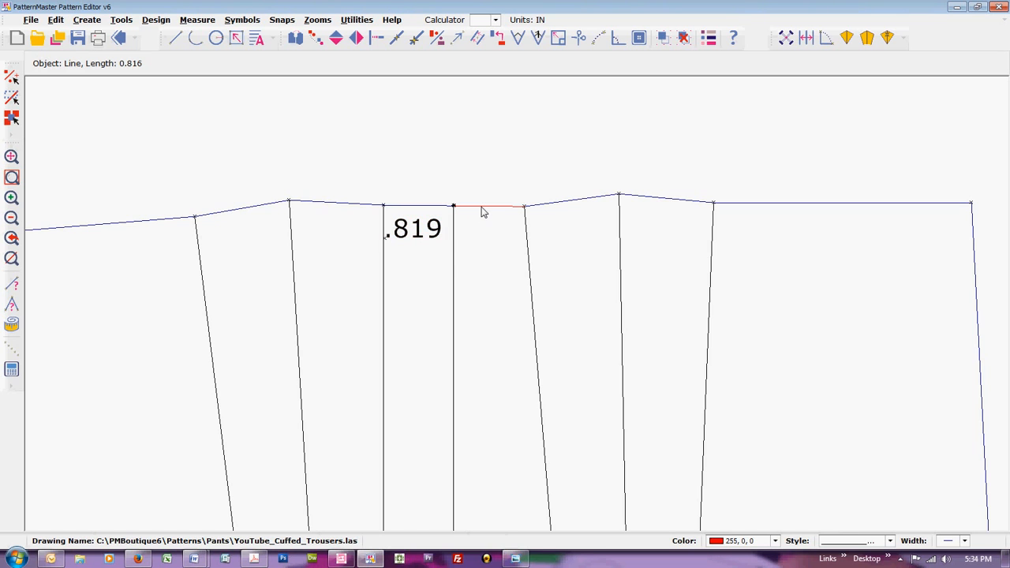
Step: Add the text label .816 below the waistline half on the crotch side of the vertical line
key("t")
key("e")
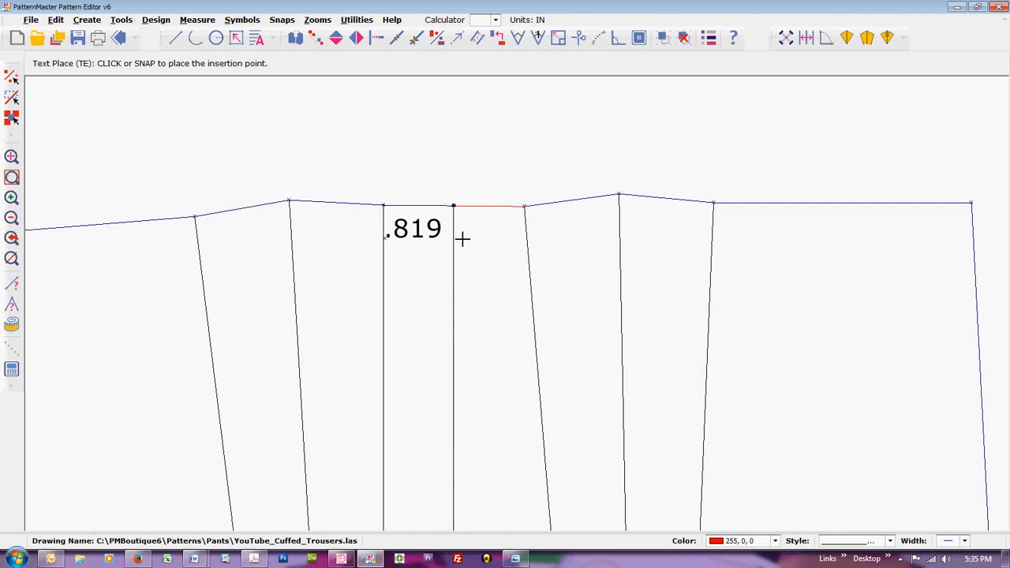
left_click(462, 238)
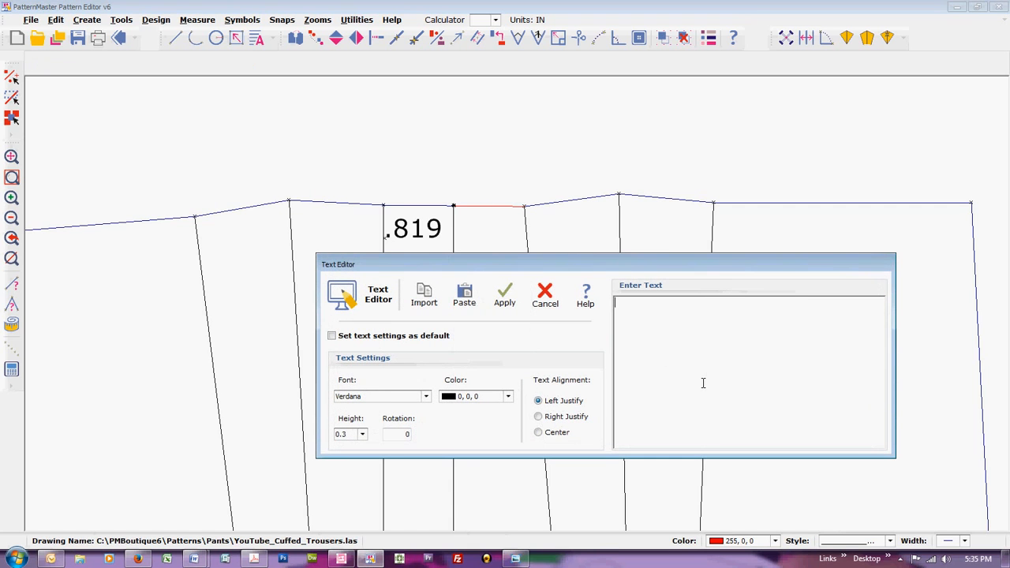
type(".816")
left_click(506, 297)
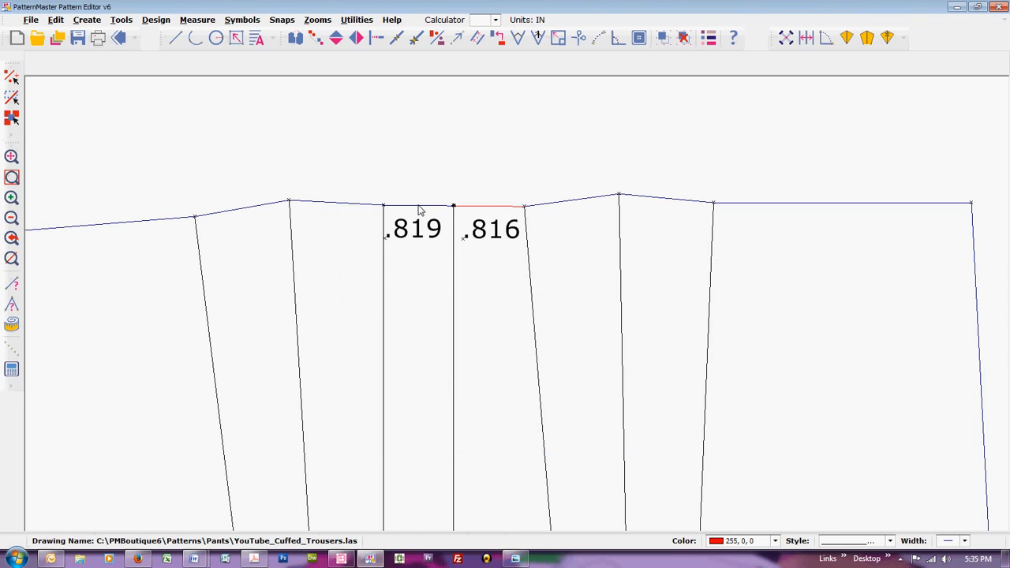
Step: Trim the lower end of the vertical line to the hem line with Intersect
key("z")
key("e")
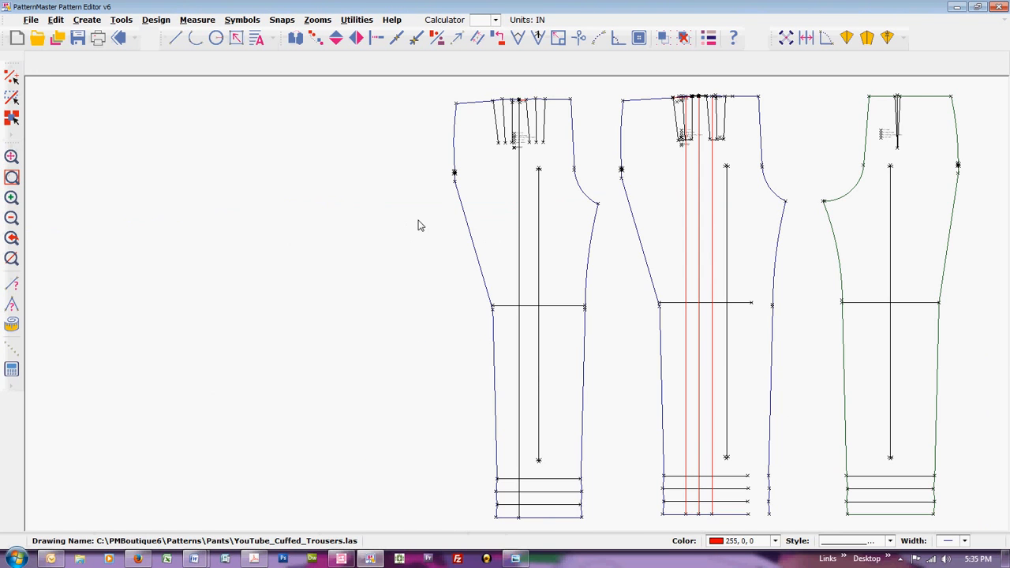
key("w")
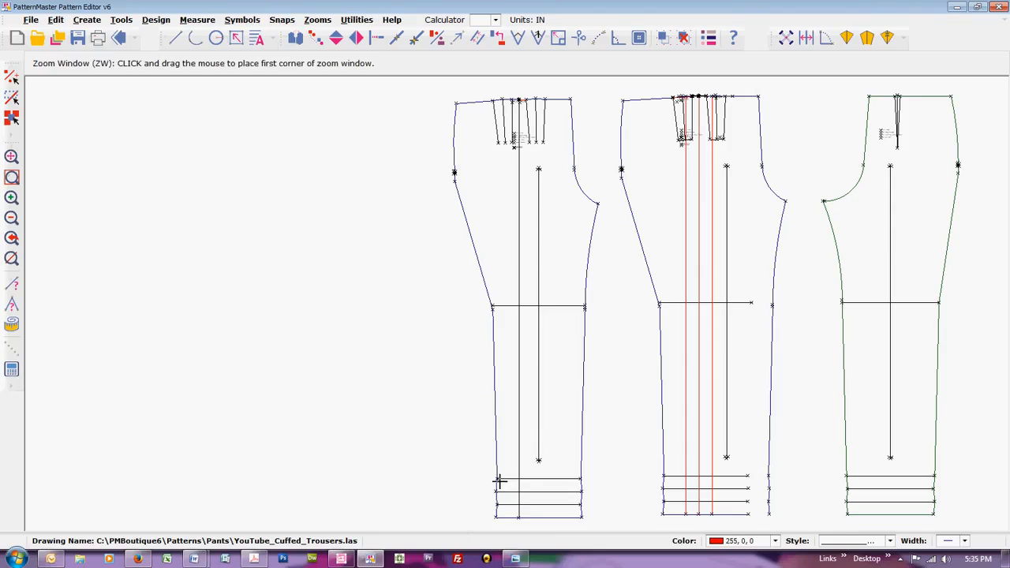
left_click(511, 511)
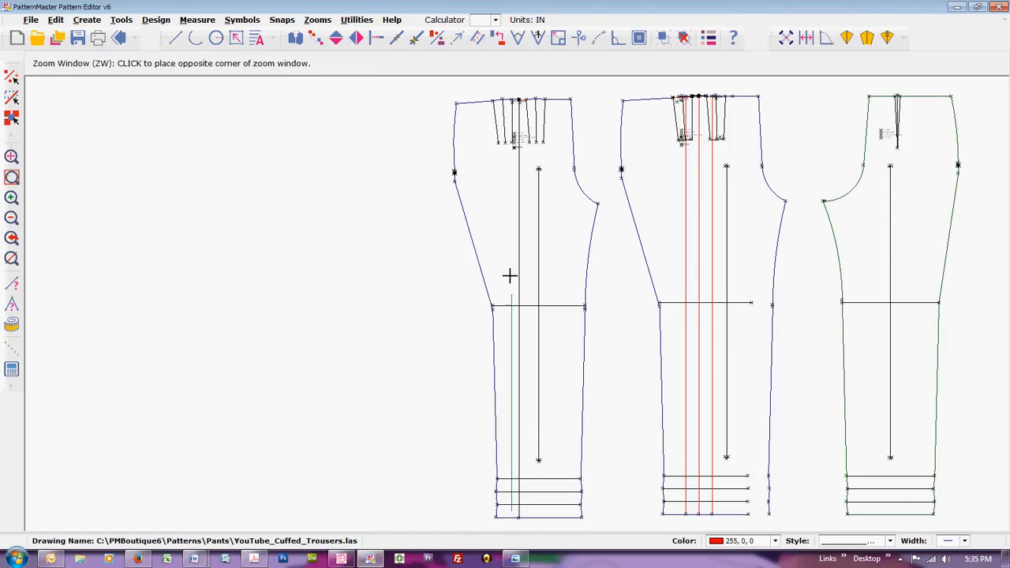
left_click(542, 532)
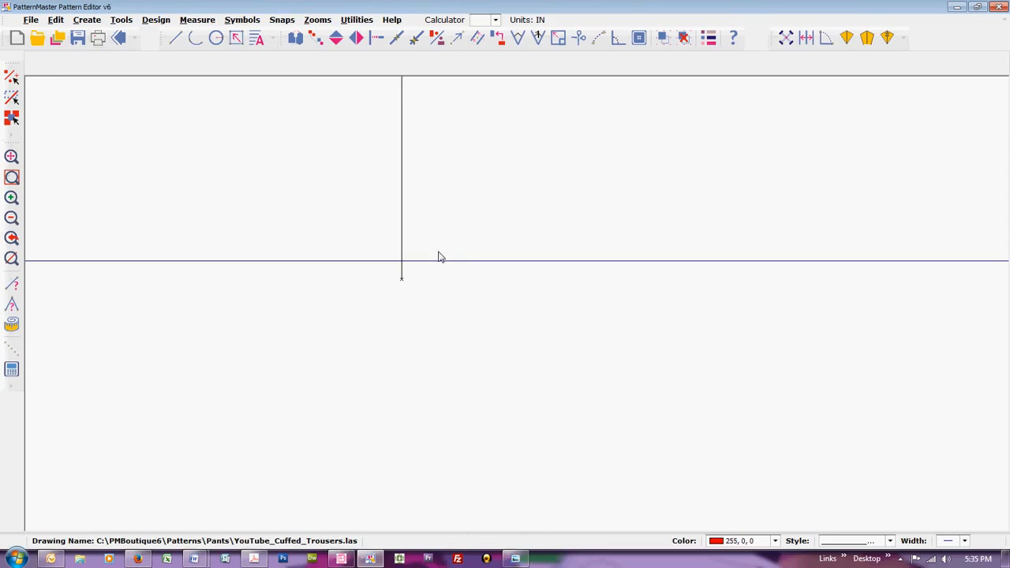
key("n")
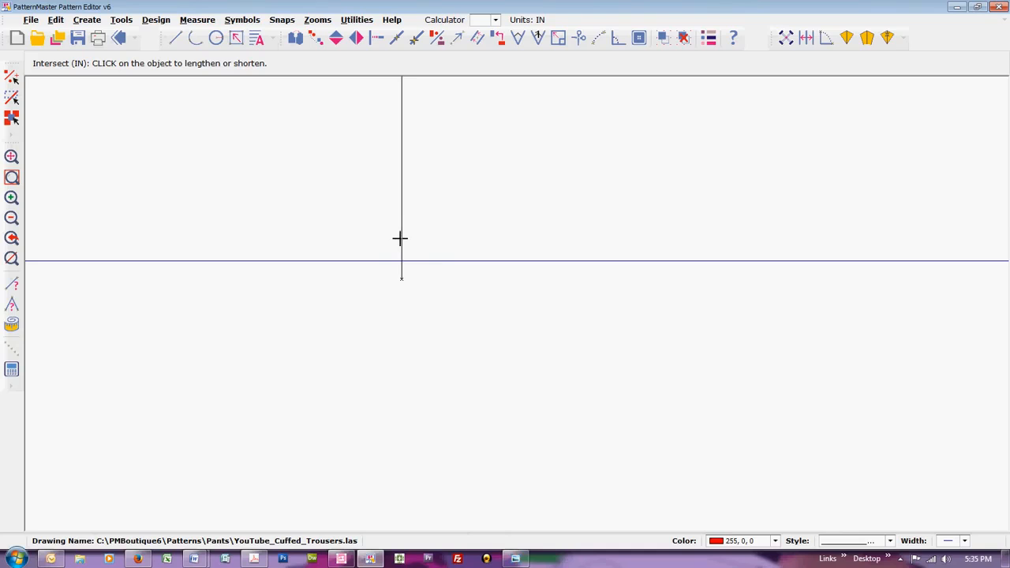
left_click(402, 238)
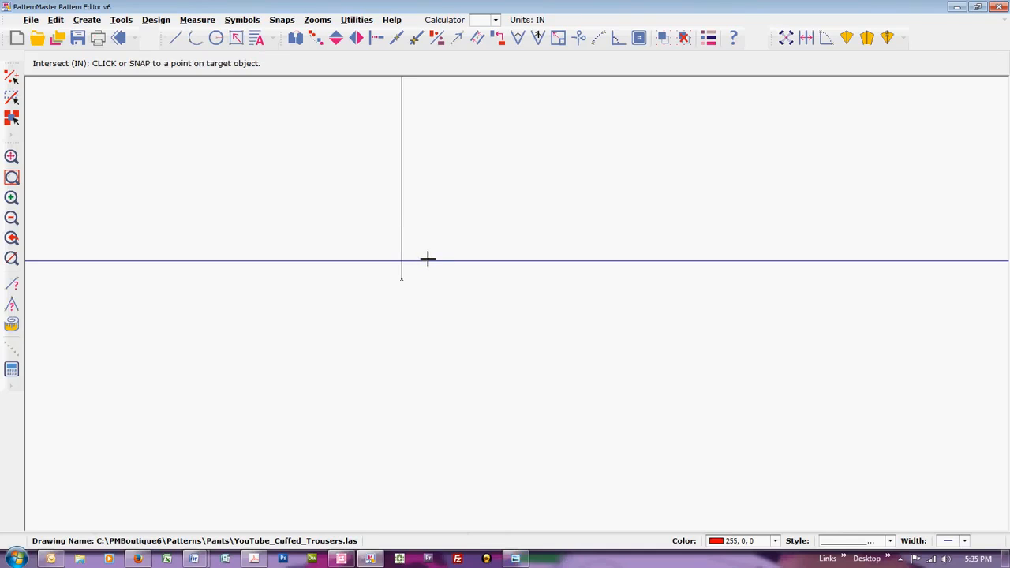
left_click(427, 260)
Step: Break the hem line with Scissors where the vertical line meets it
key("b")
key("r")
left_click(426, 261)
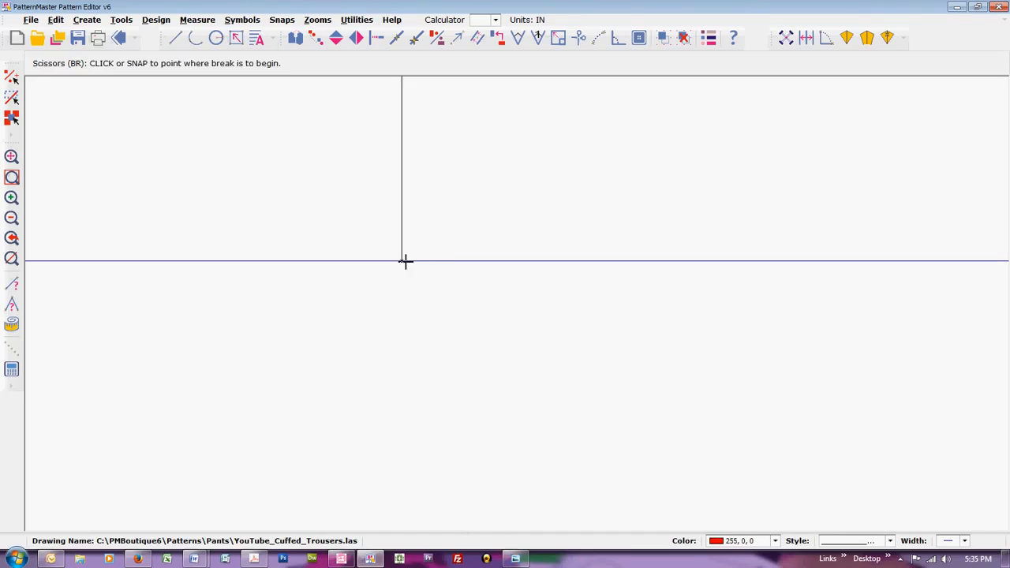
left_click(402, 260)
left_click(402, 260)
Step: Measure the combined length of the two waistline segments above the front piece's side-seam-side dart
key("a")
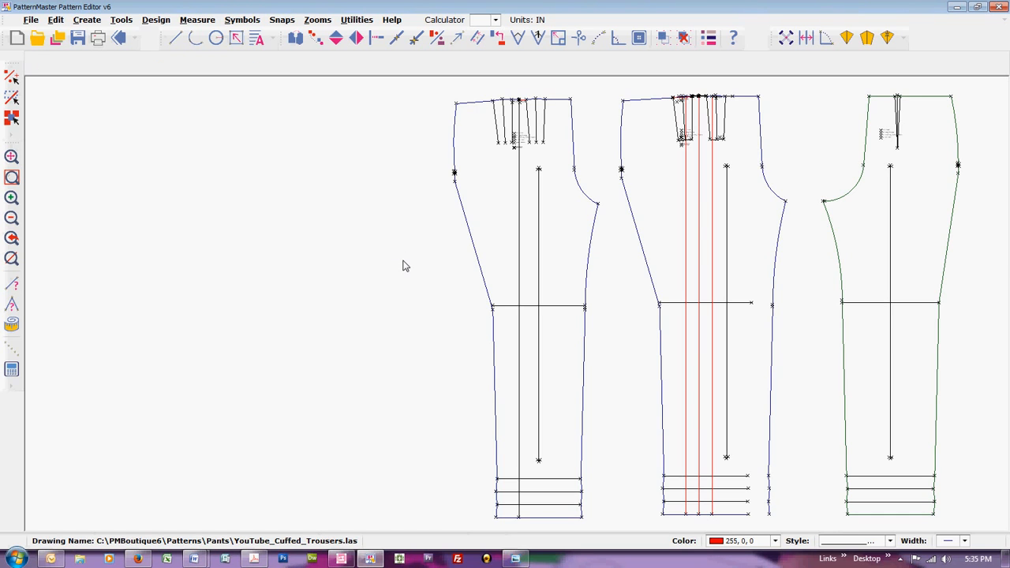
key("z")
key("w")
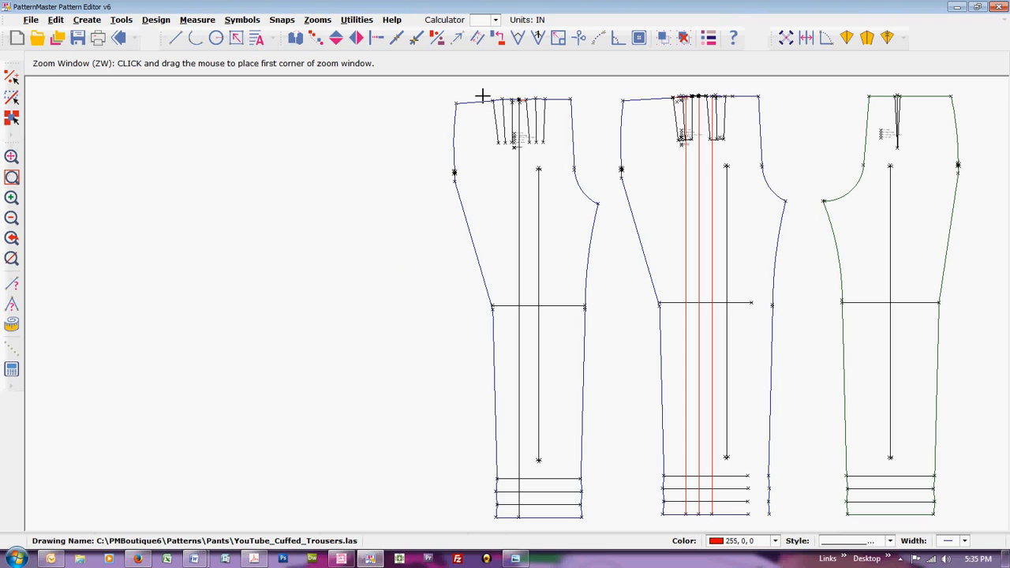
left_click_drag(482, 96, 559, 165)
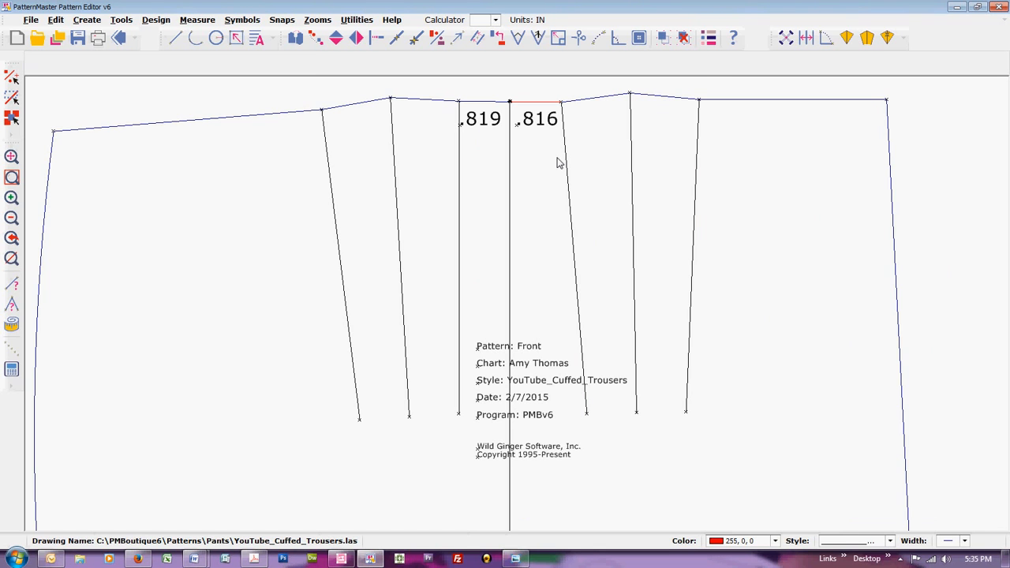
left_click(366, 102)
left_click(441, 102)
left_click(360, 107, "shift")
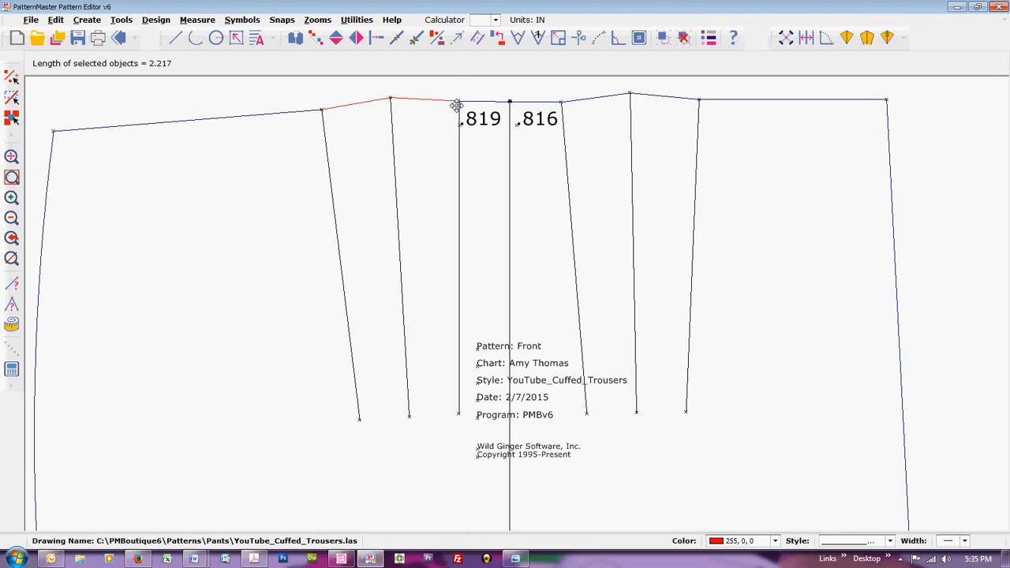
Step: Draw straight lines joining the outer legs of the side-seam-side dart at the waistline and at their lower ends
key("l")
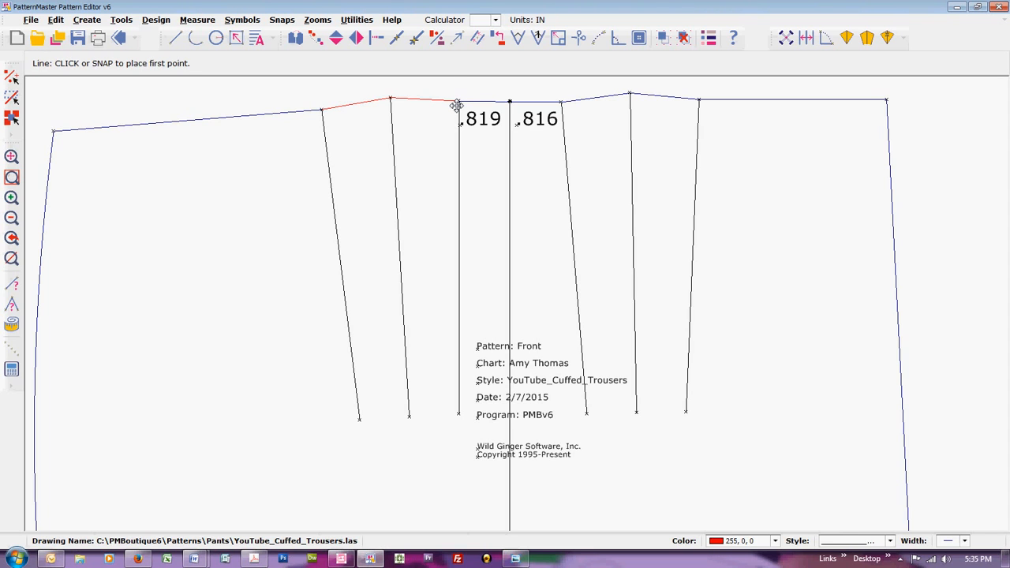
left_click(321, 109)
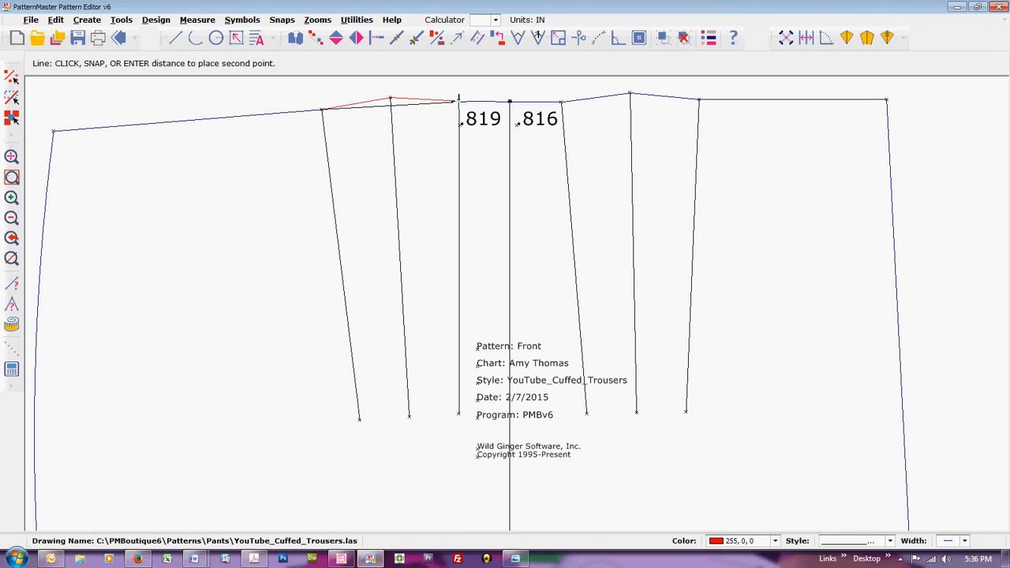
left_click(459, 100)
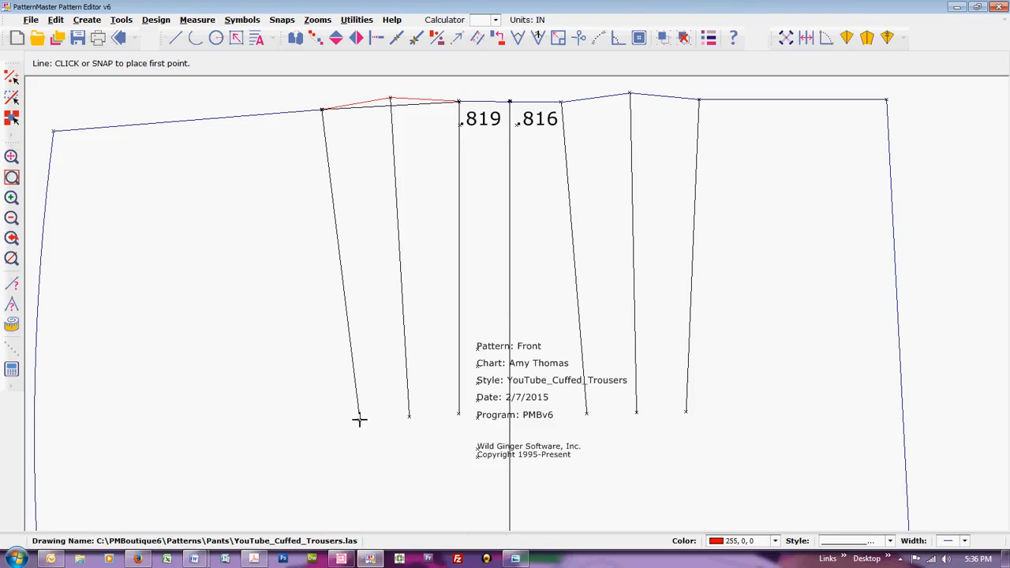
left_click(359, 420)
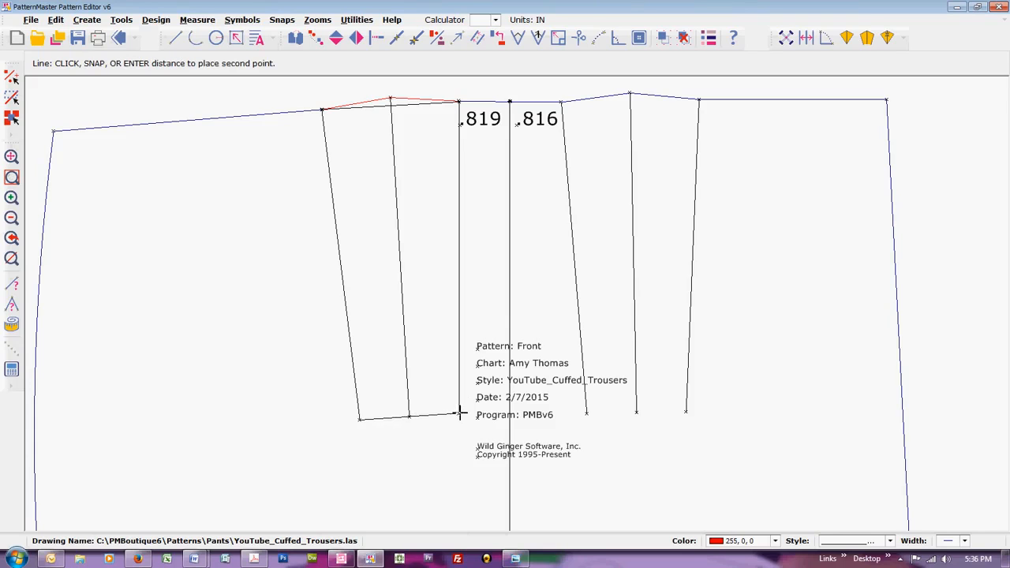
left_click(459, 415)
key("space")
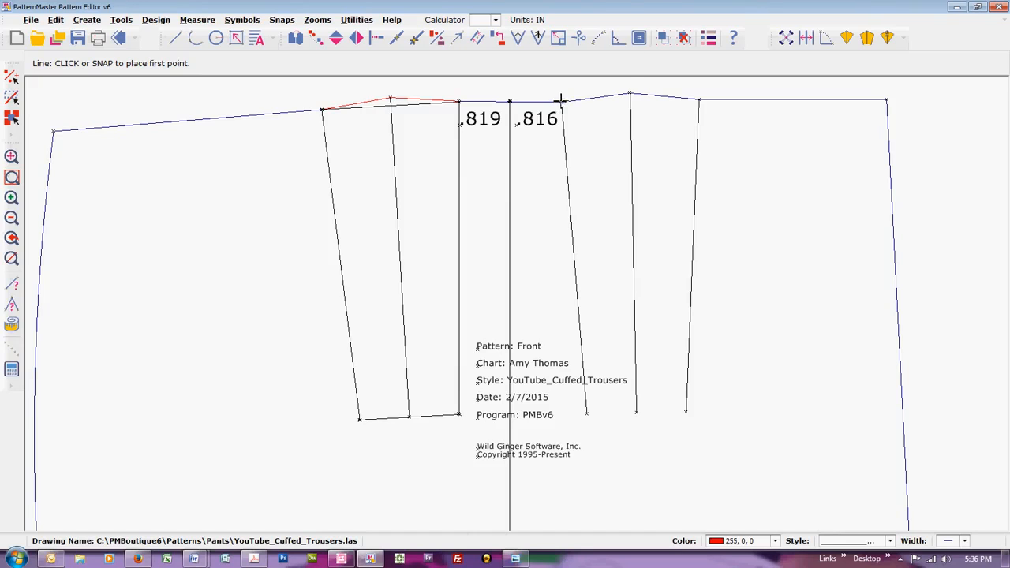
Step: Draw straight lines joining the outer legs of the crotch-side dart at the waistline and at their lower ends
left_click(562, 101)
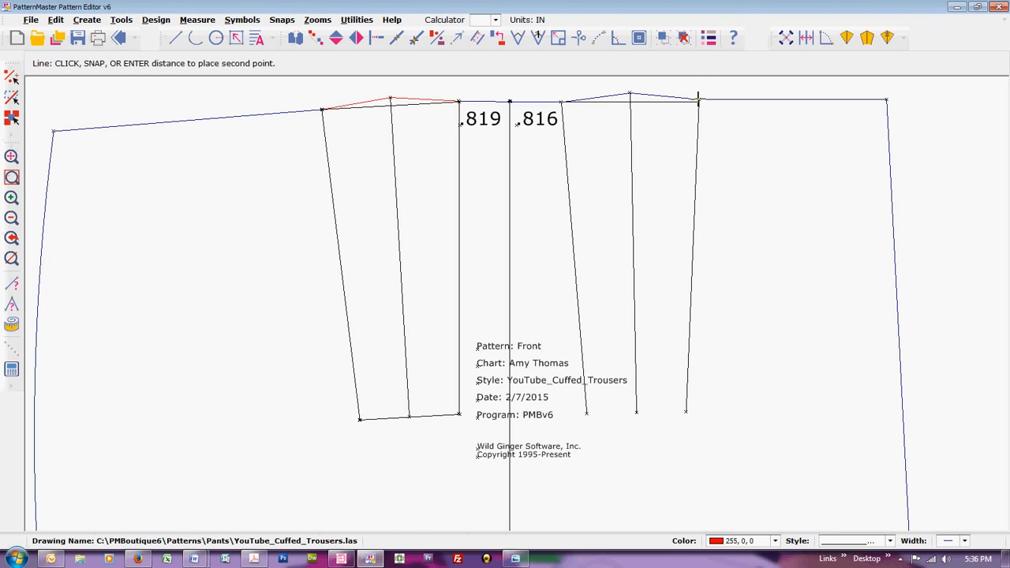
left_click(699, 98)
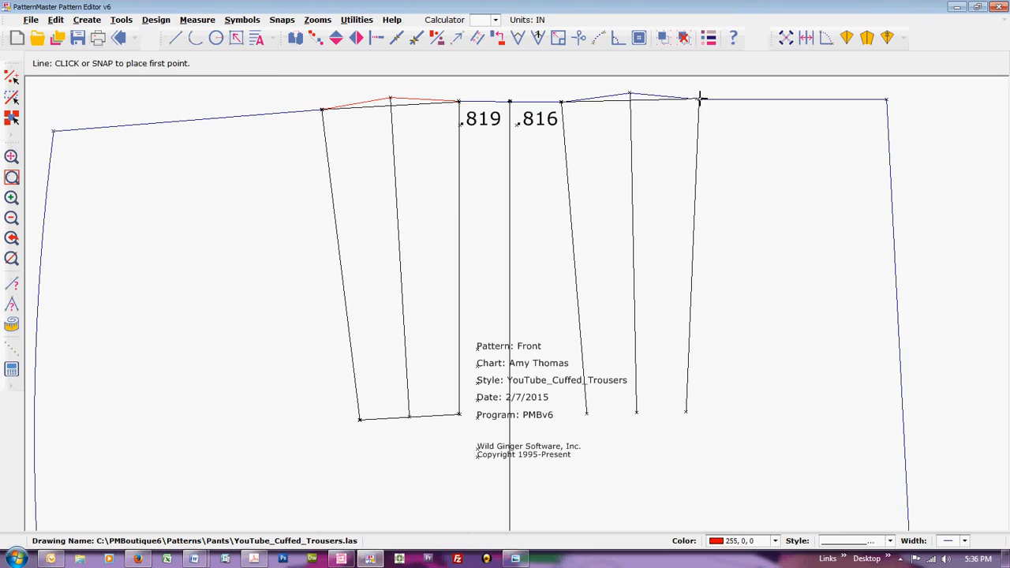
left_click(586, 412)
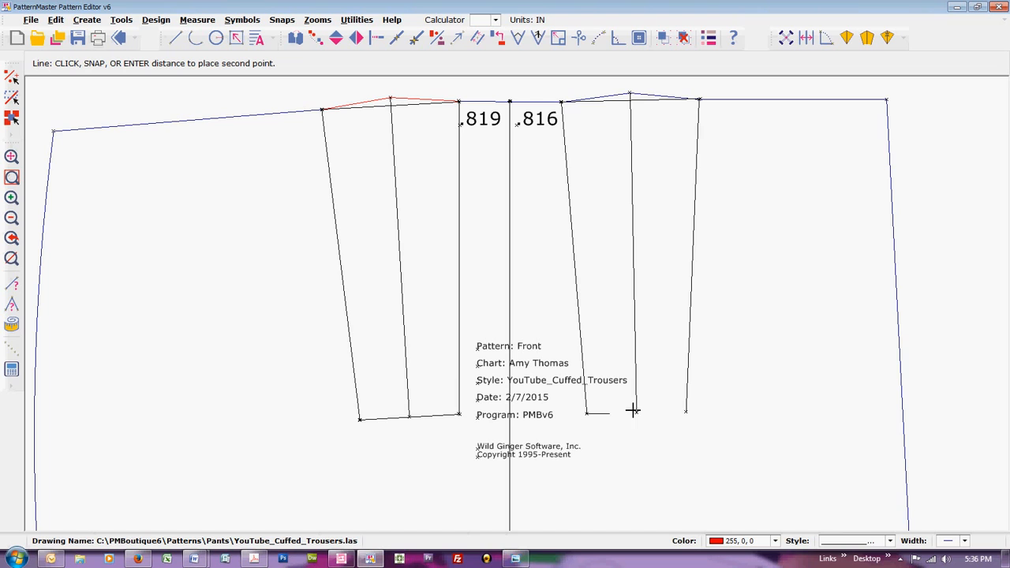
left_click(685, 411)
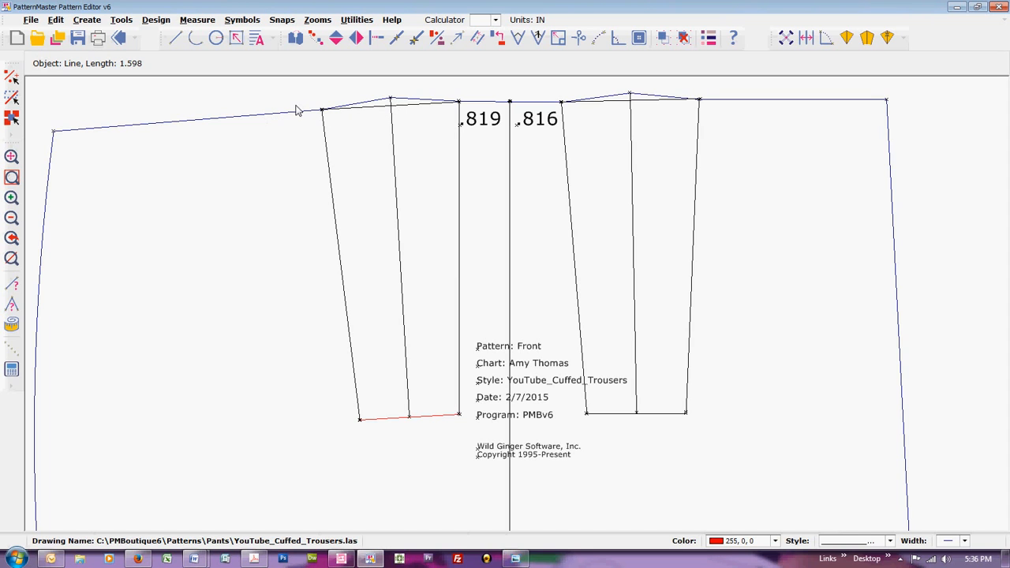
Step: Group the side-seam-side dart's waistline segments, legs, centre line and lower line into one symbol
left_click(380, 102)
left_click(412, 101, "shift")
left_click(460, 193, "shift")
left_click(398, 228, "shift")
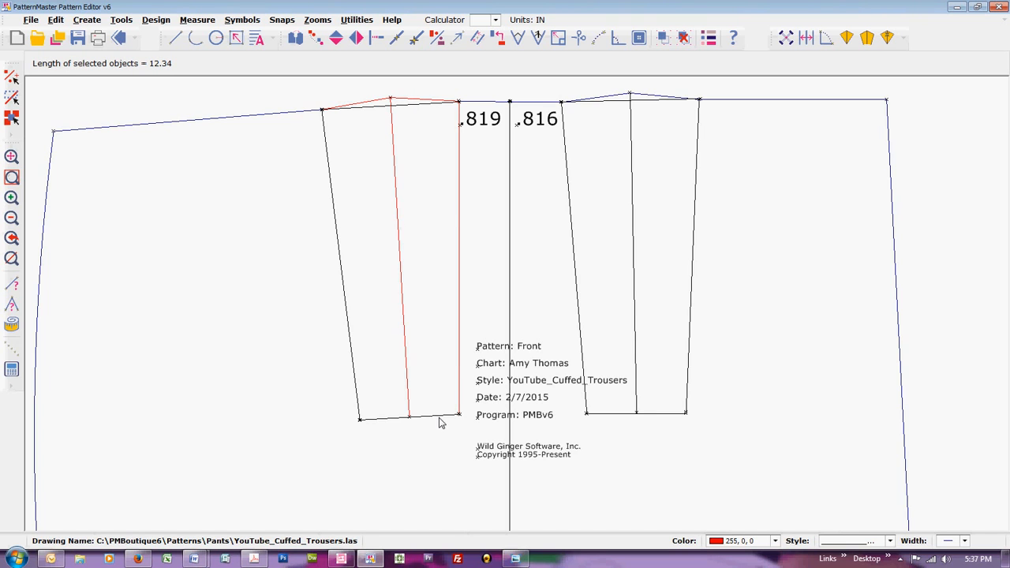
left_click(440, 417, "shift")
left_click(355, 374, "shift")
right_click(355, 374)
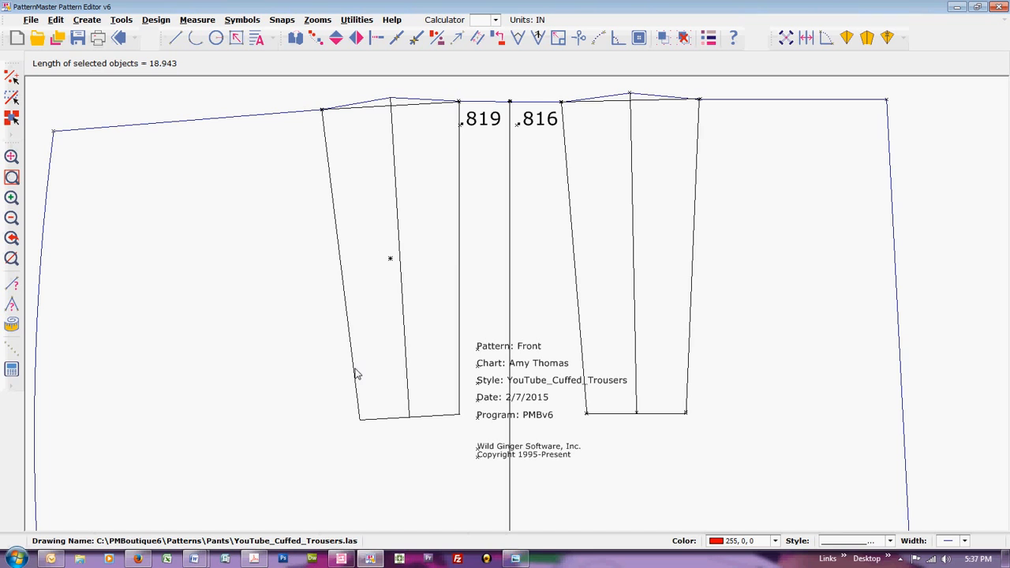
Step: Group the crotch-side dart's waistline segments, legs, centre line and both closing lines into one symbol
left_click(572, 233)
left_click(620, 97, "shift")
left_click(657, 96, "shift")
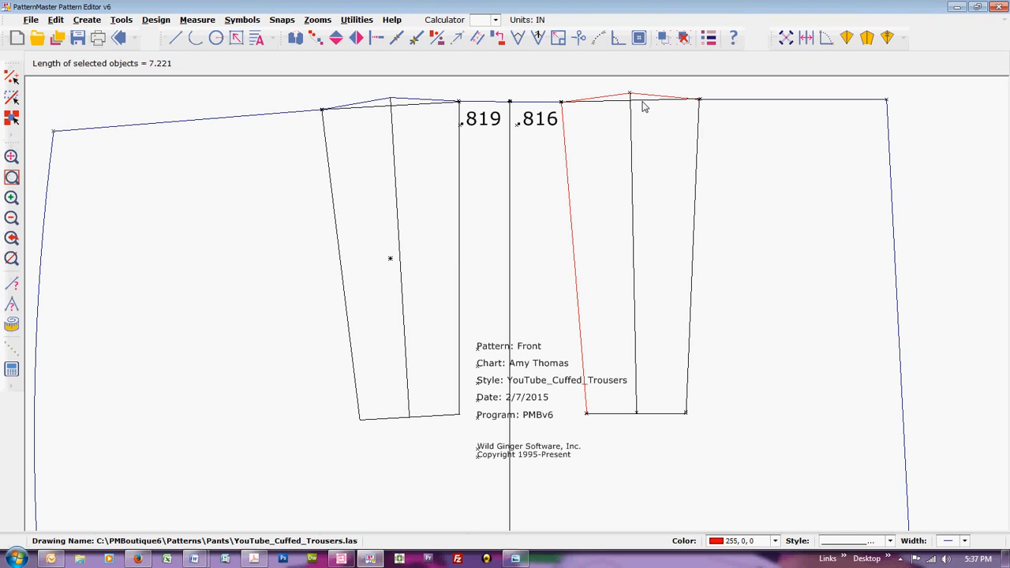
left_click(632, 142, "shift")
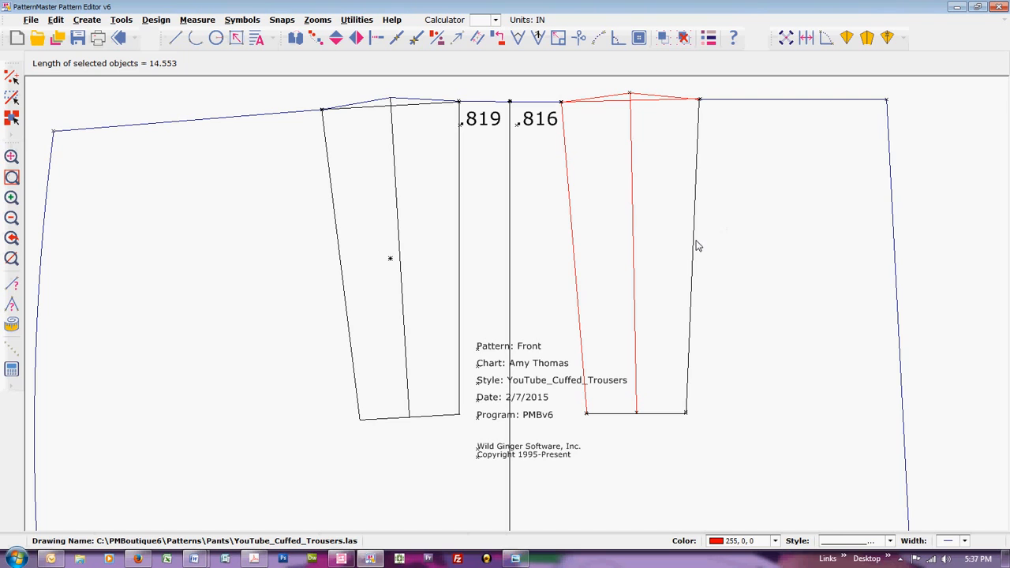
left_click(692, 266, "shift")
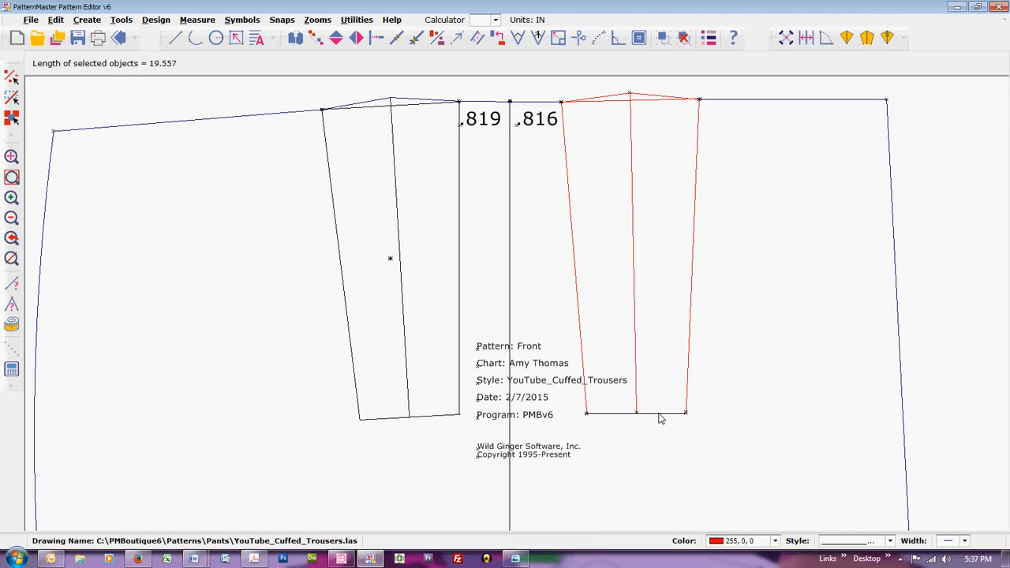
left_click(661, 419, "shift")
right_click(661, 419)
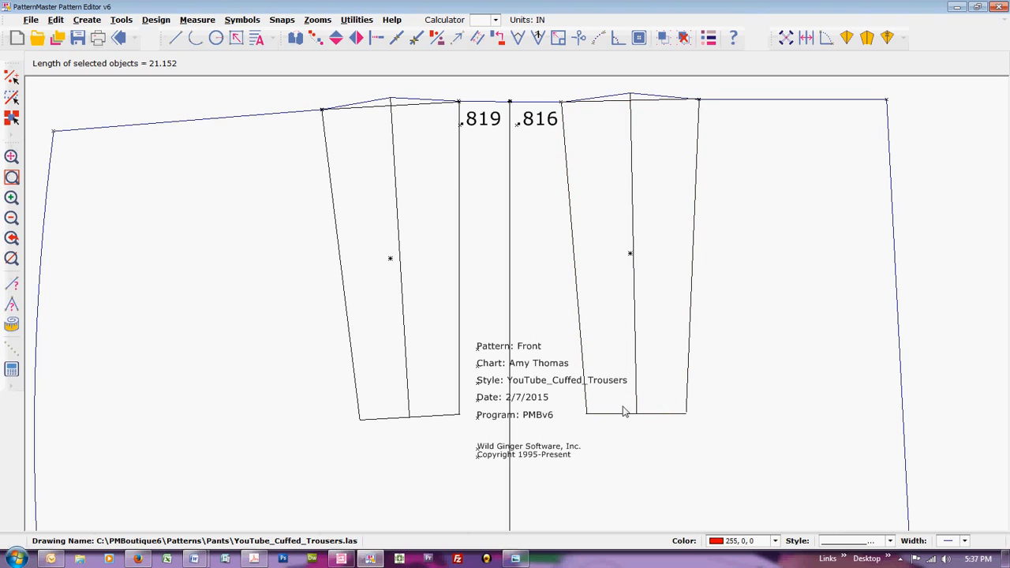
Step: Ungroup the side-seam-side dart and regroup all its lines, including the straight closing line across its top
left_click(374, 288)
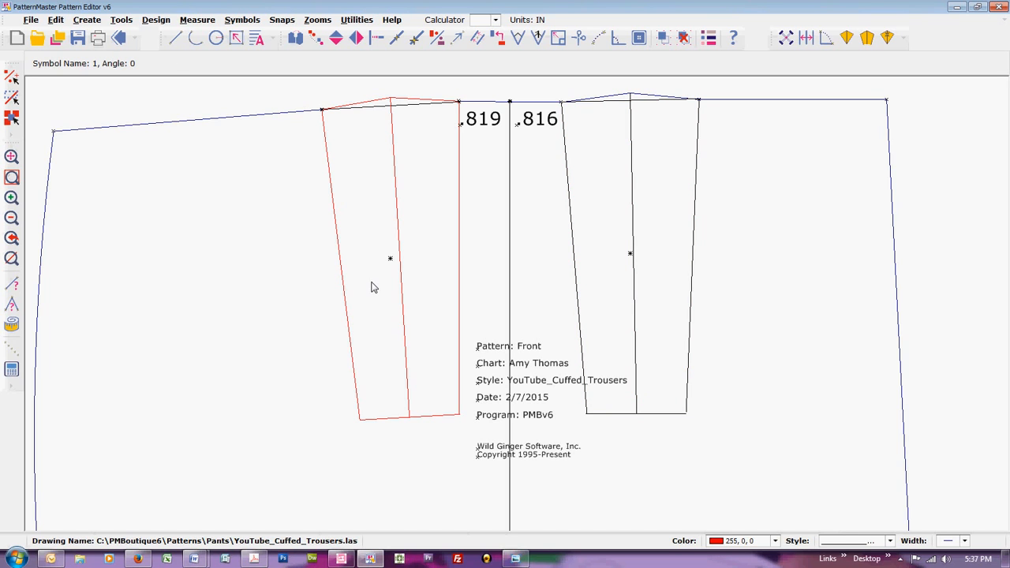
right_click(374, 287)
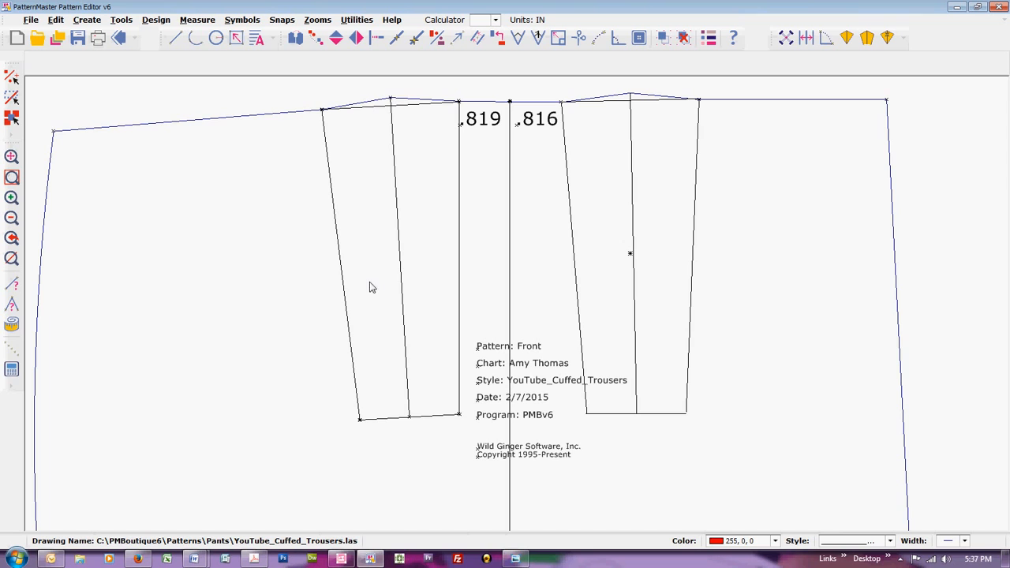
left_click(376, 104)
left_click(377, 104)
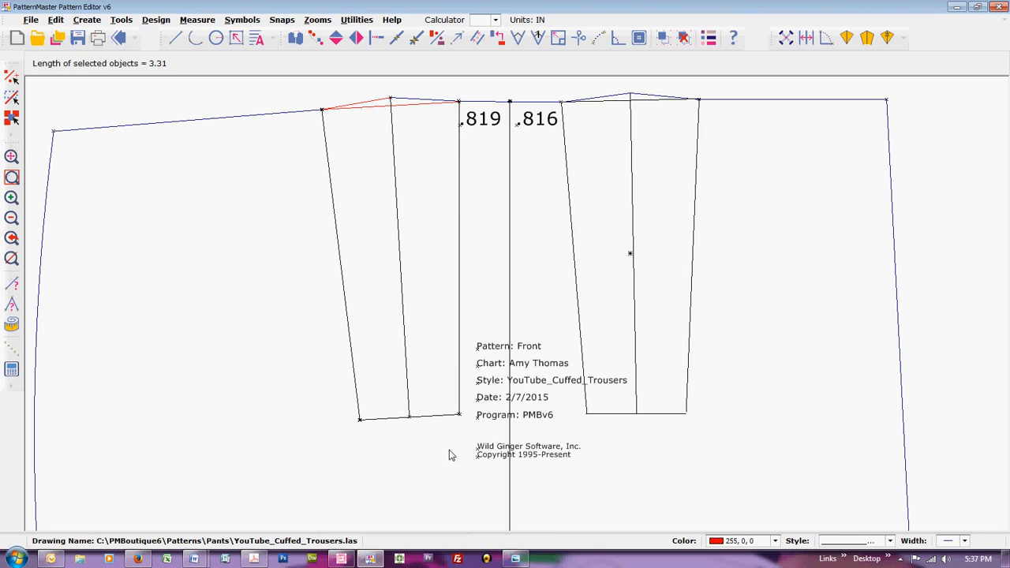
left_click(409, 416)
left_click(354, 374)
left_click(405, 355)
left_click(461, 296)
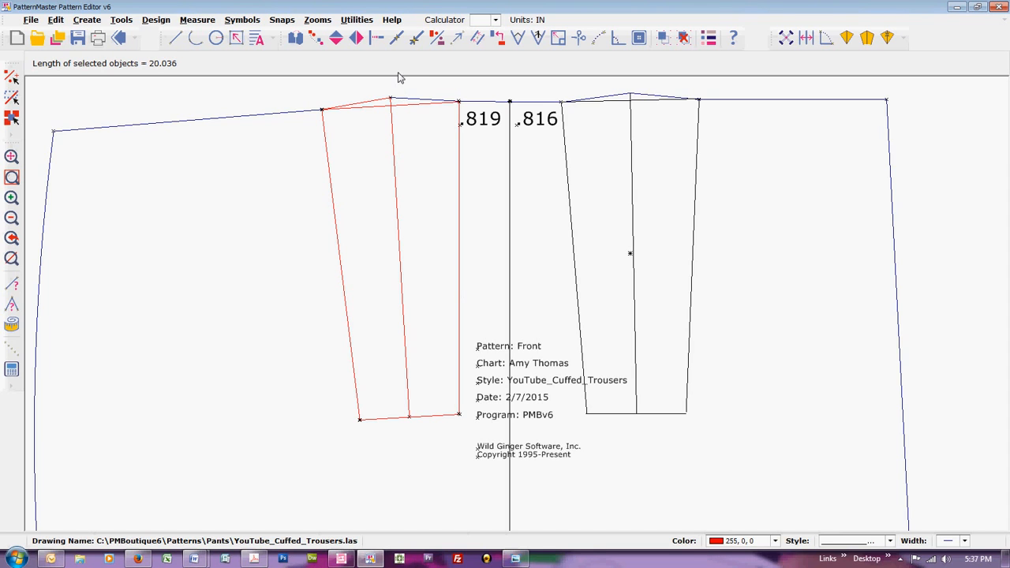
left_click(400, 101)
right_click(400, 101)
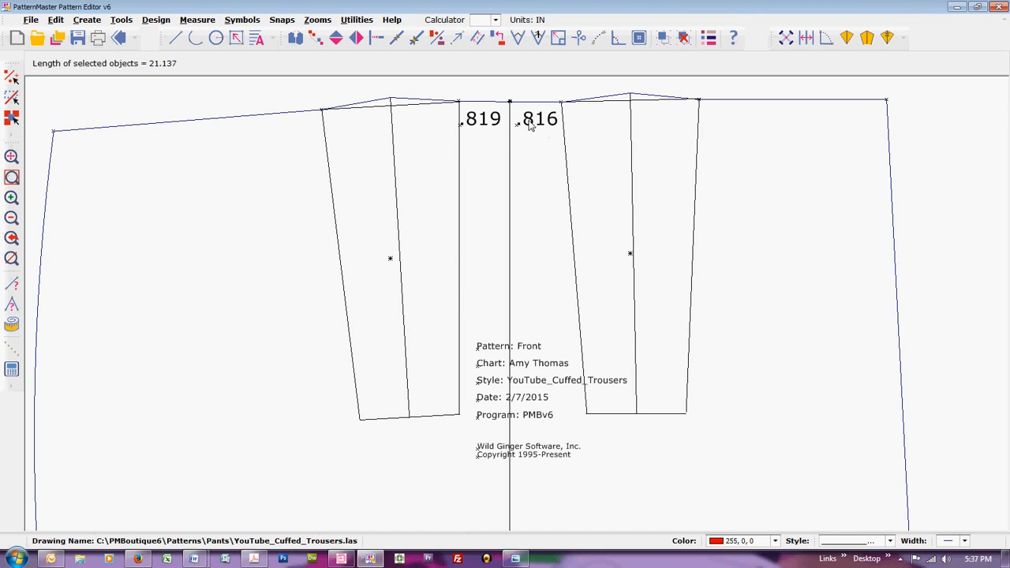
Step: Draw a straight line between the facing upper corners of the two dart groups
left_click(453, 129)
key("l")
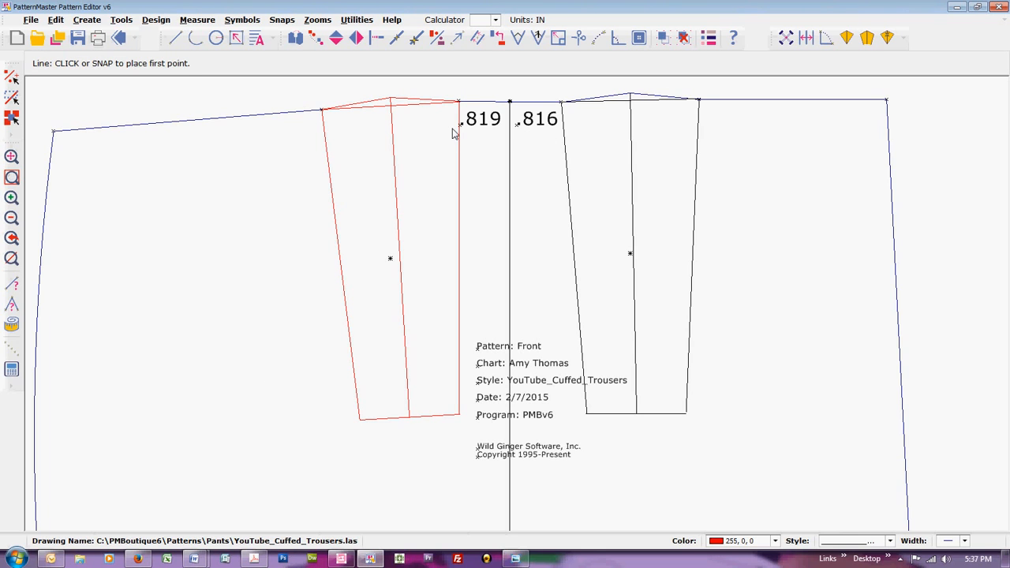
left_click(459, 101)
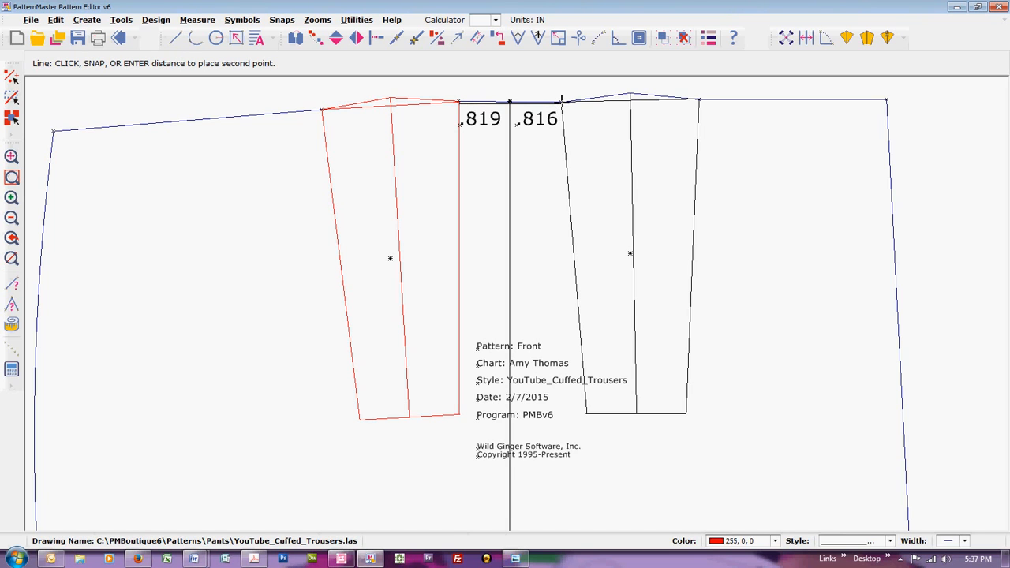
left_click(562, 101)
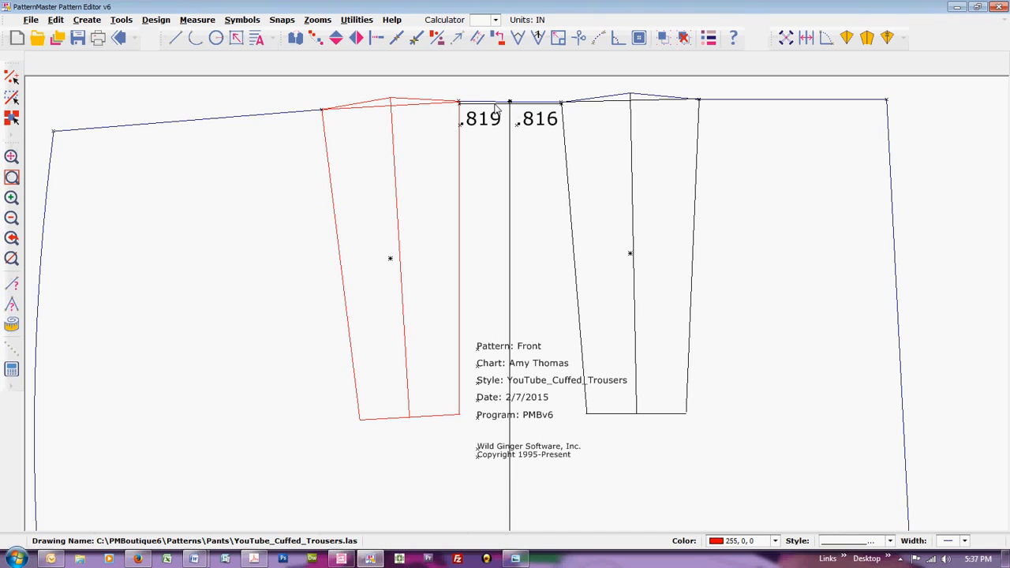
key("Escape")
Step: Measure the new line between the darts and add the text label 1.646 above the waistline there
left_click(498, 109)
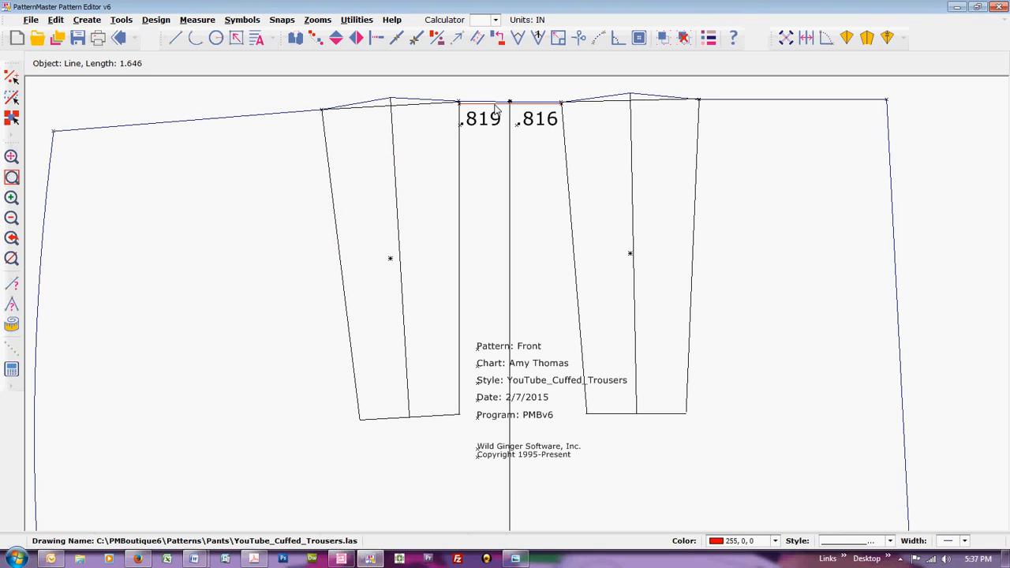
key("t")
key("e")
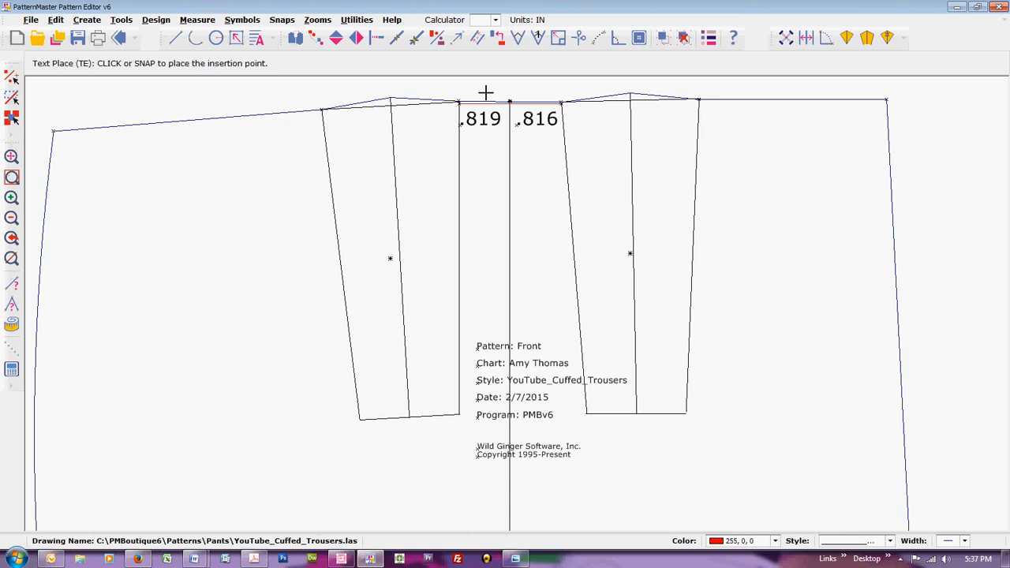
left_click(485, 93)
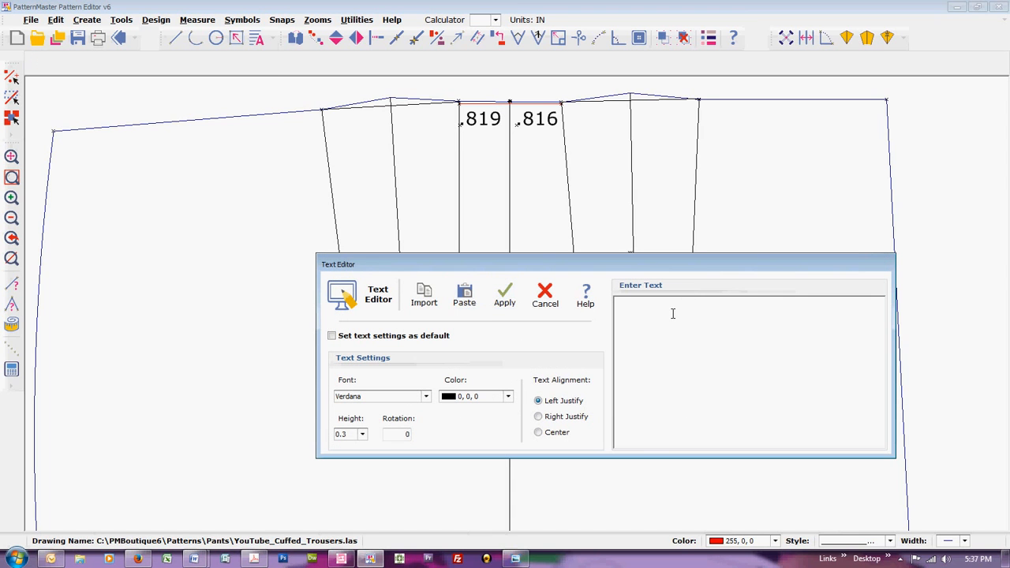
type("1.646")
left_click(510, 298)
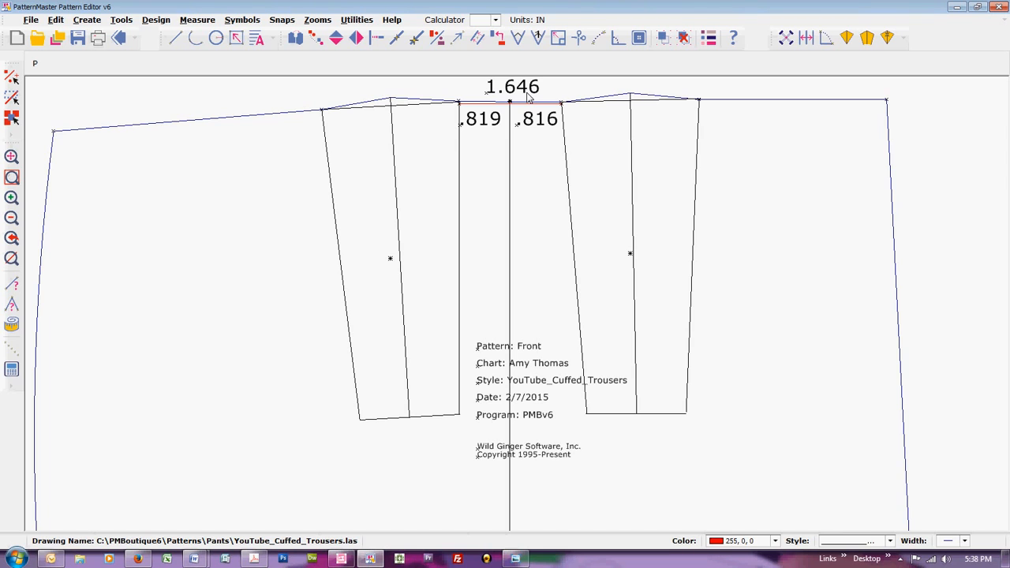
key("o")
key("z")
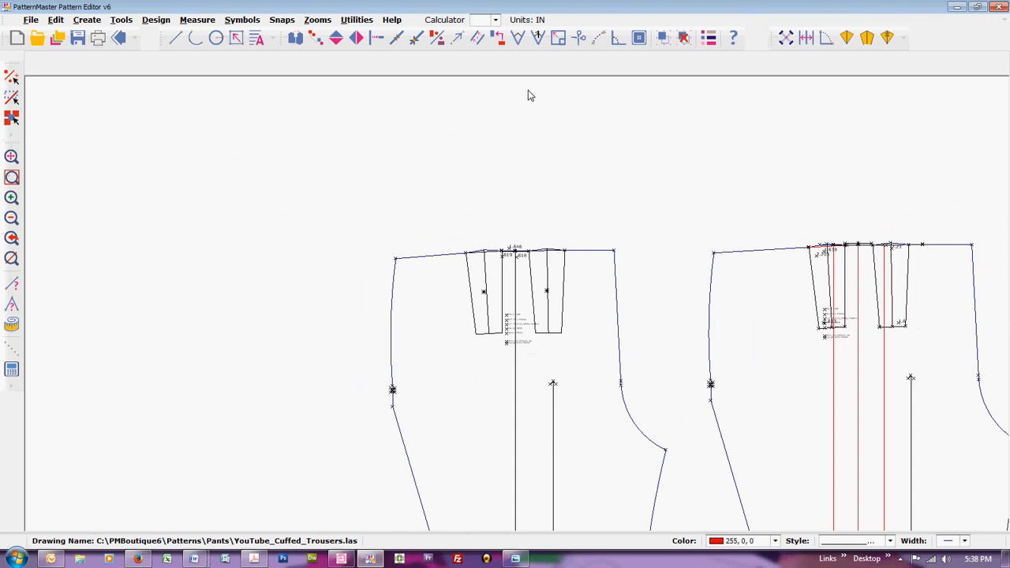
scroll(529, 94, "down", 1)
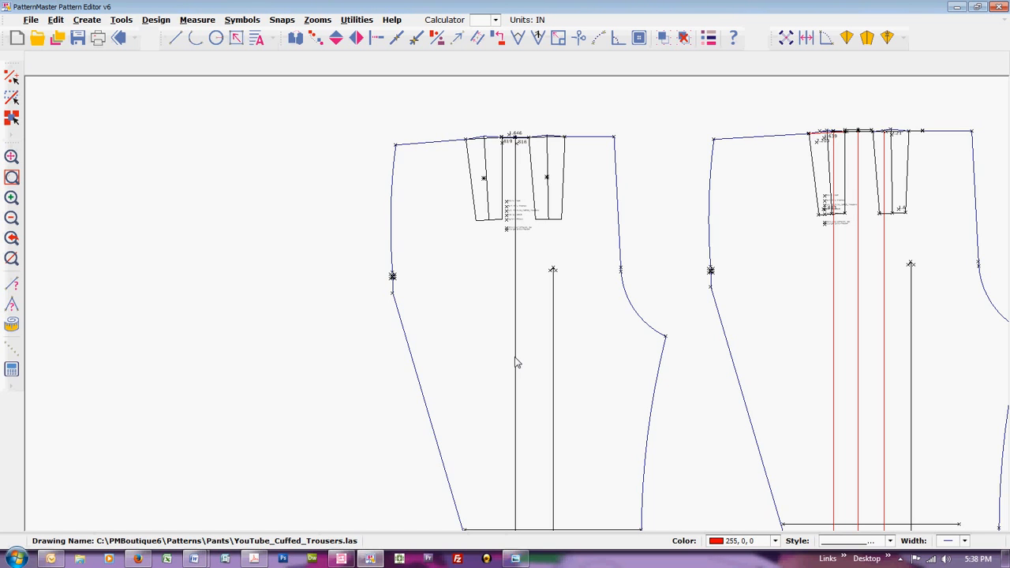
scroll(484, 313, "down", 5)
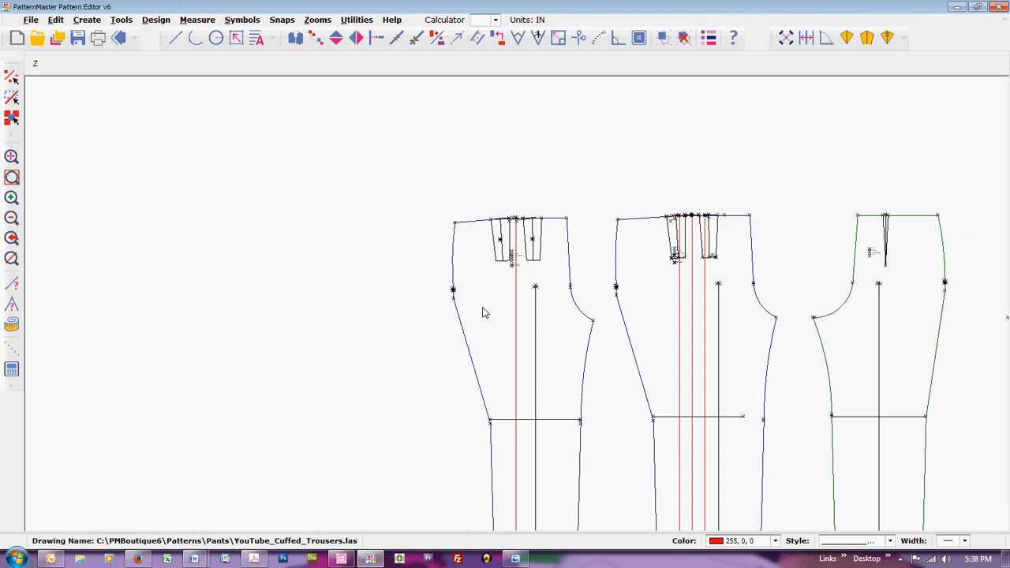
scroll(484, 312, "down", 1)
scroll(484, 313, "down", 1)
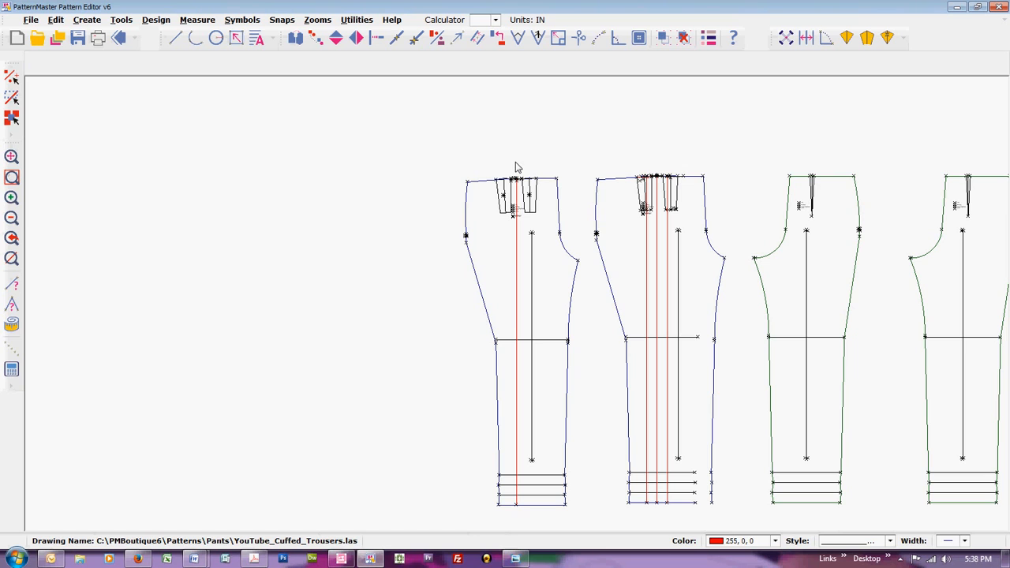
left_click_drag(517, 162, 466, 525)
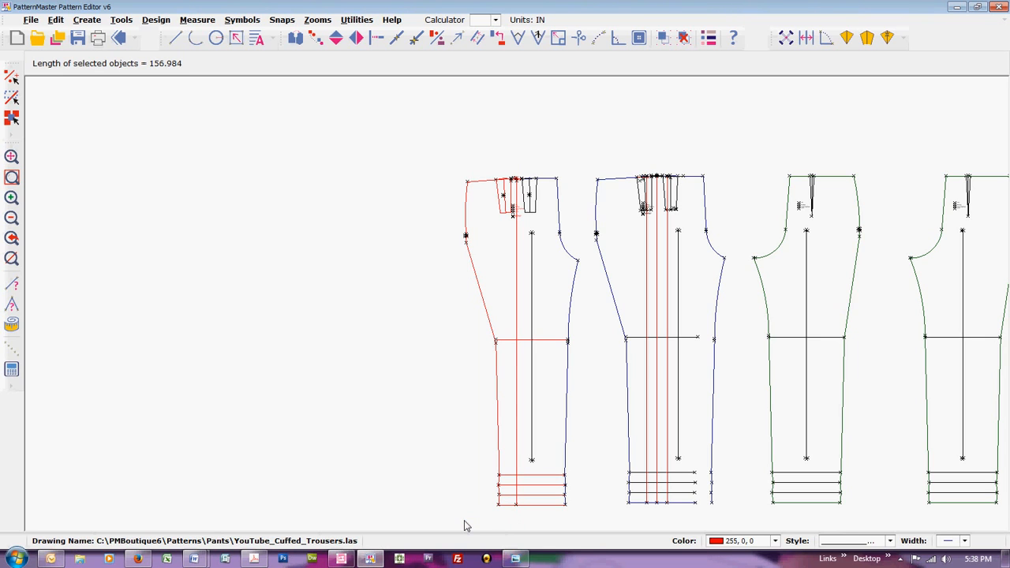
key("z")
key("w")
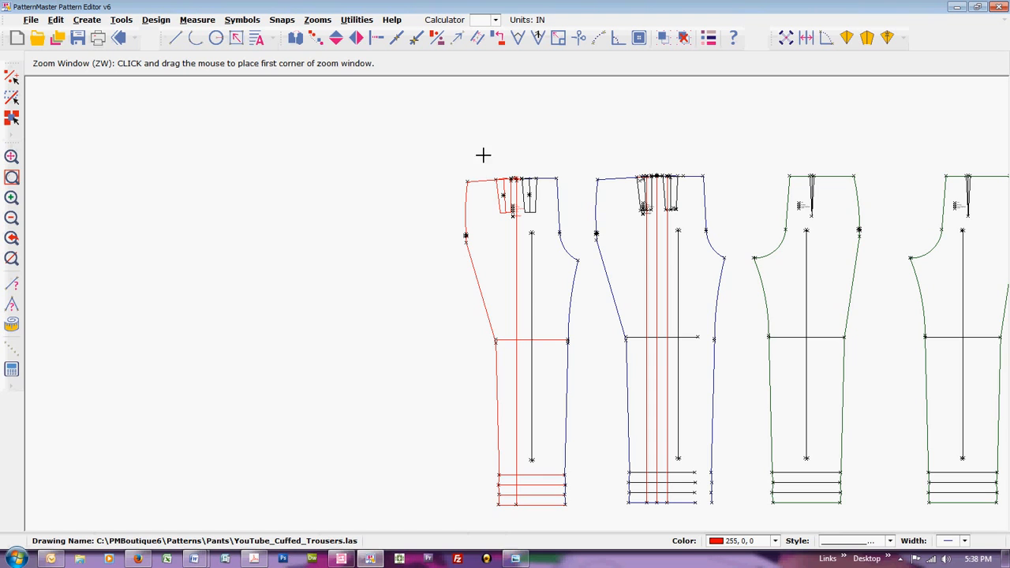
left_click(510, 163)
left_click(524, 221)
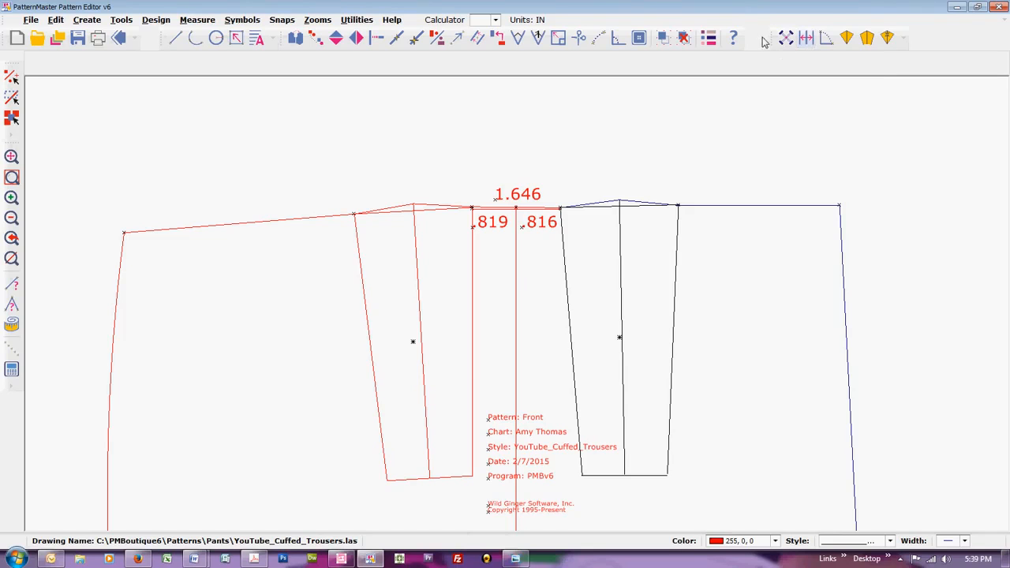
left_click(595, 188)
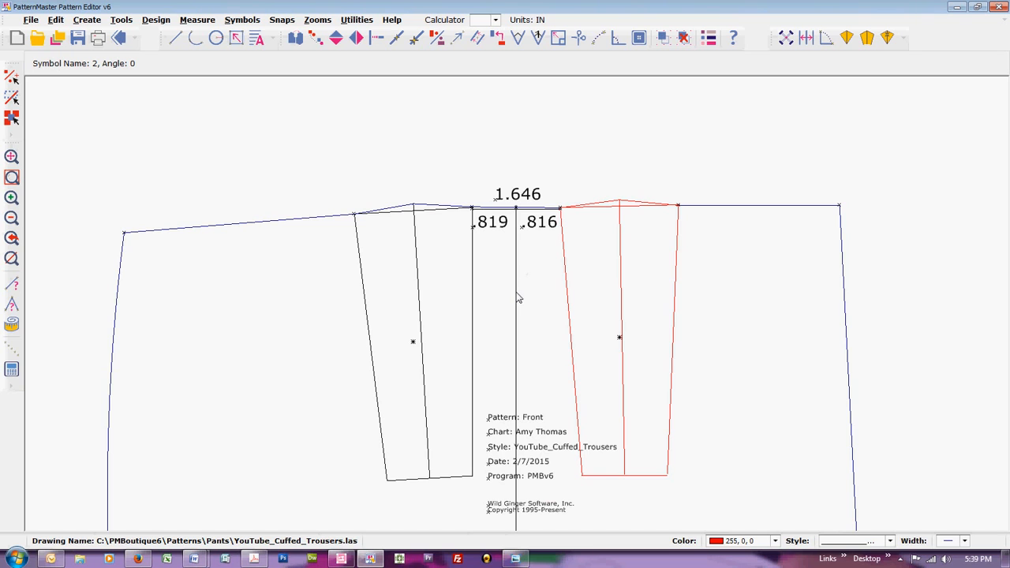
Step: Start Slash/Spread on the vertical line between the darts and select the side-seam half, excluding the 1.646 label and crotch-side waistline segment
left_click(806, 37)
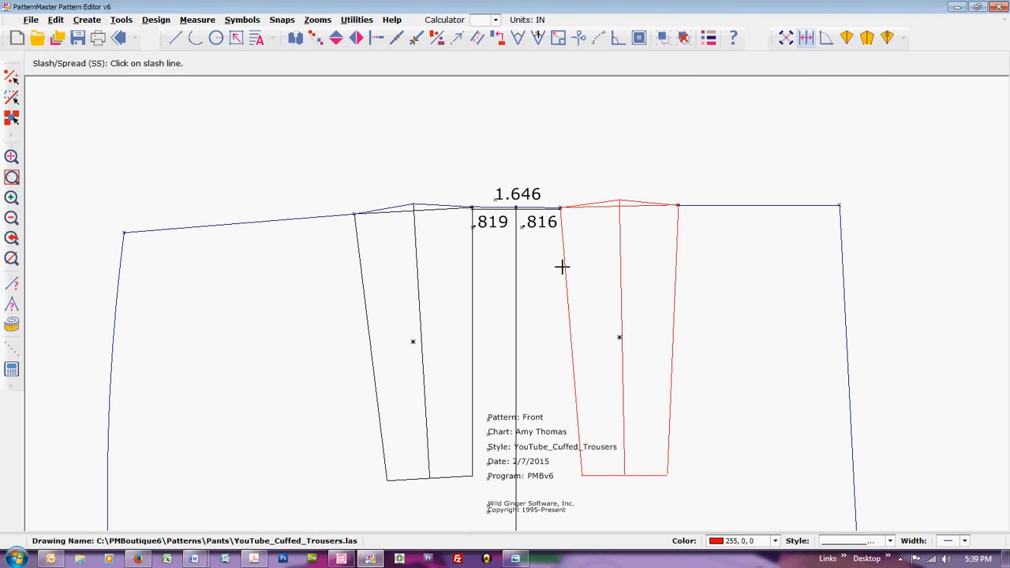
left_click(516, 299)
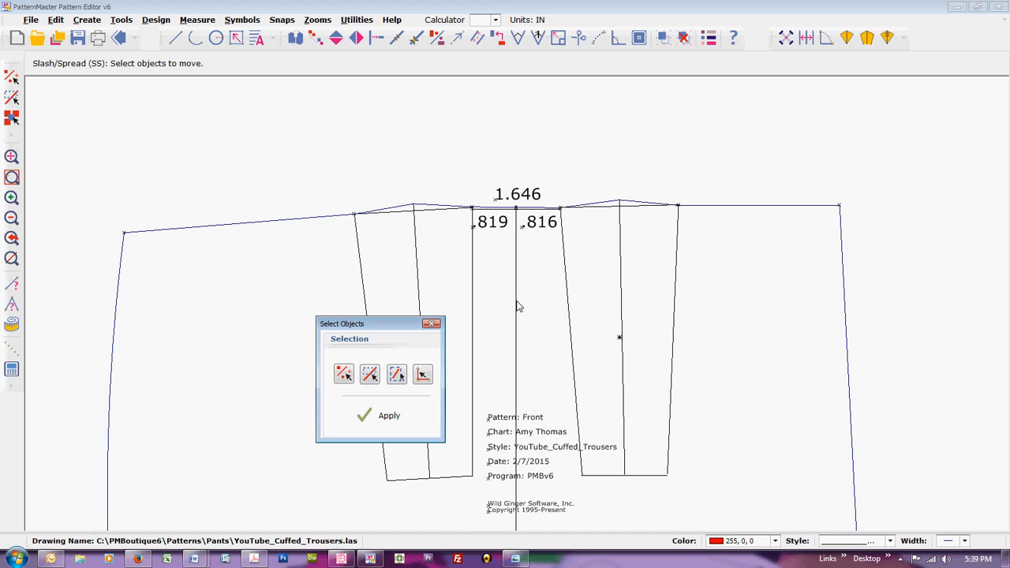
left_click(12, 239)
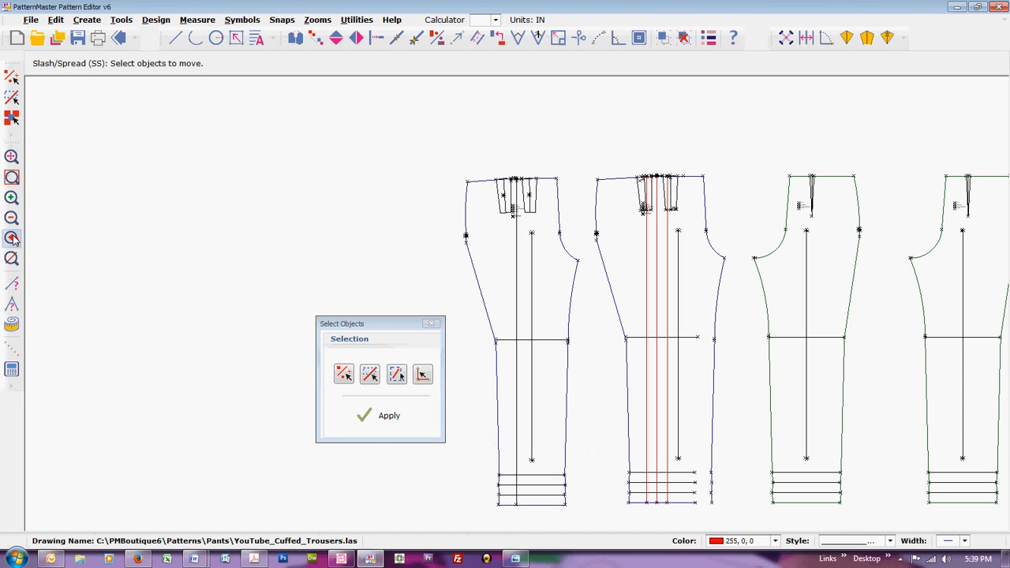
left_click_drag(519, 163, 455, 519)
key("z")
key("w")
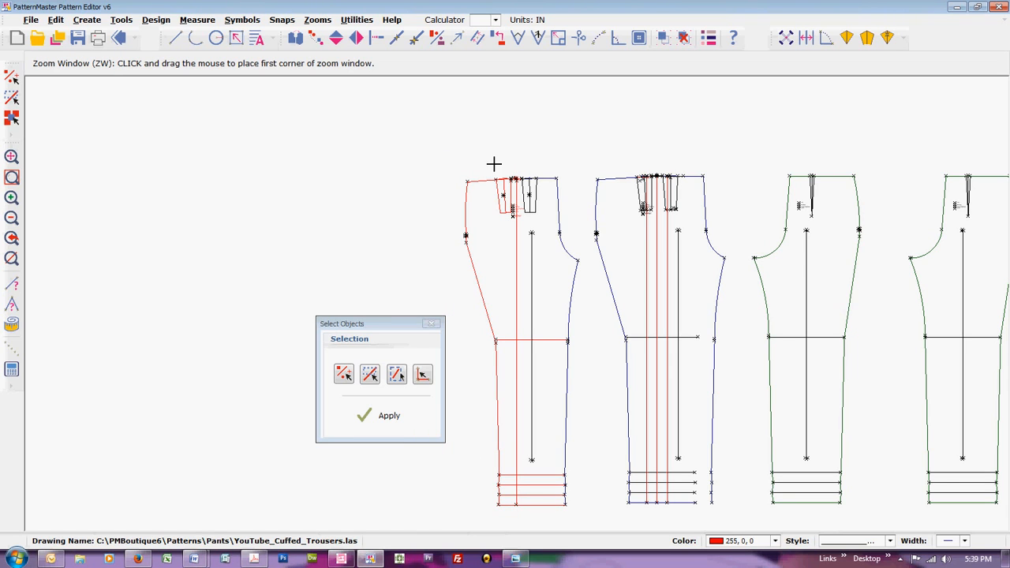
left_click_drag(516, 176, 546, 234)
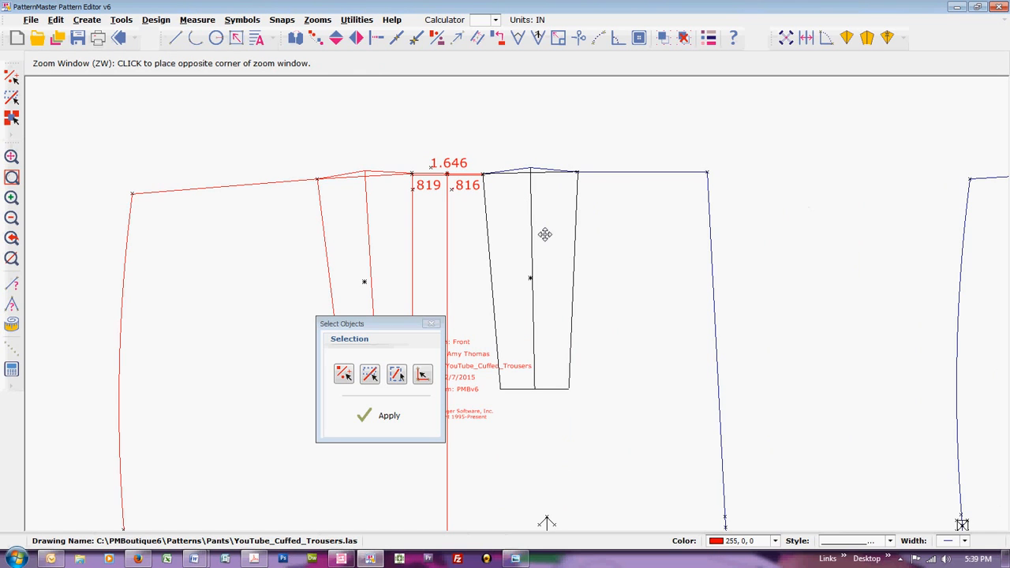
left_click(461, 164)
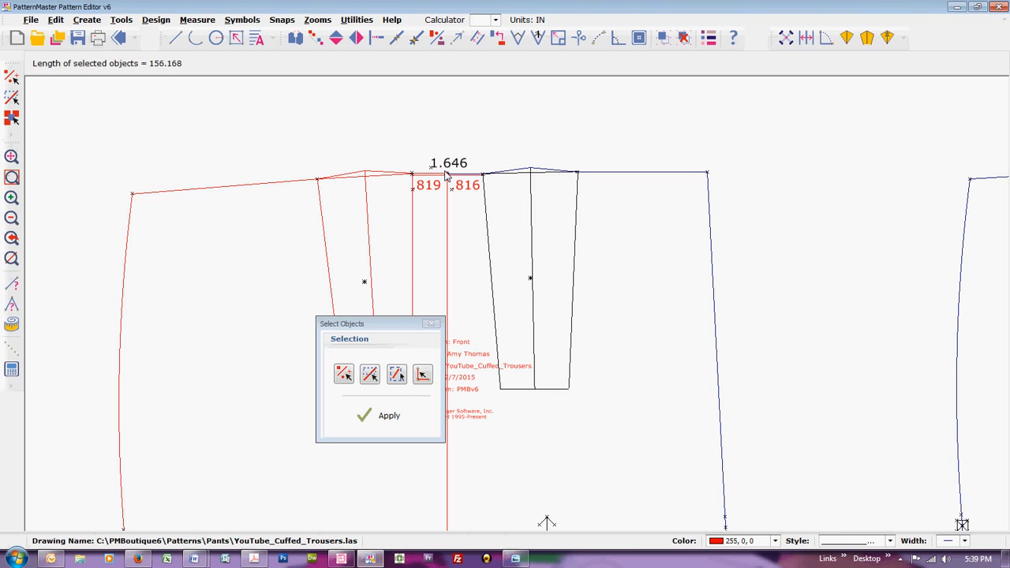
Step: Spread the selected half 2 inches horizontally toward the side seam
left_click(387, 416)
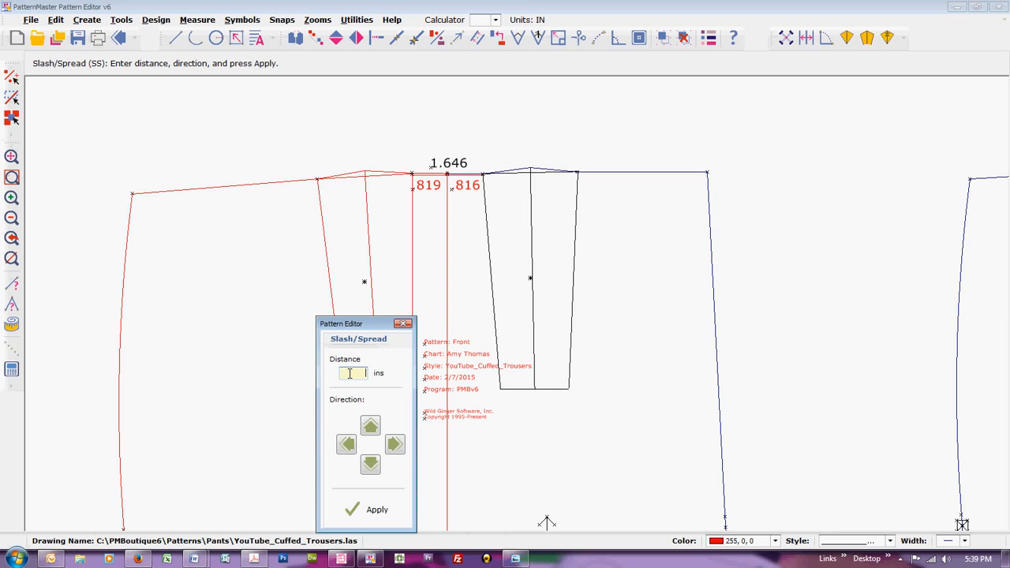
left_click(348, 446)
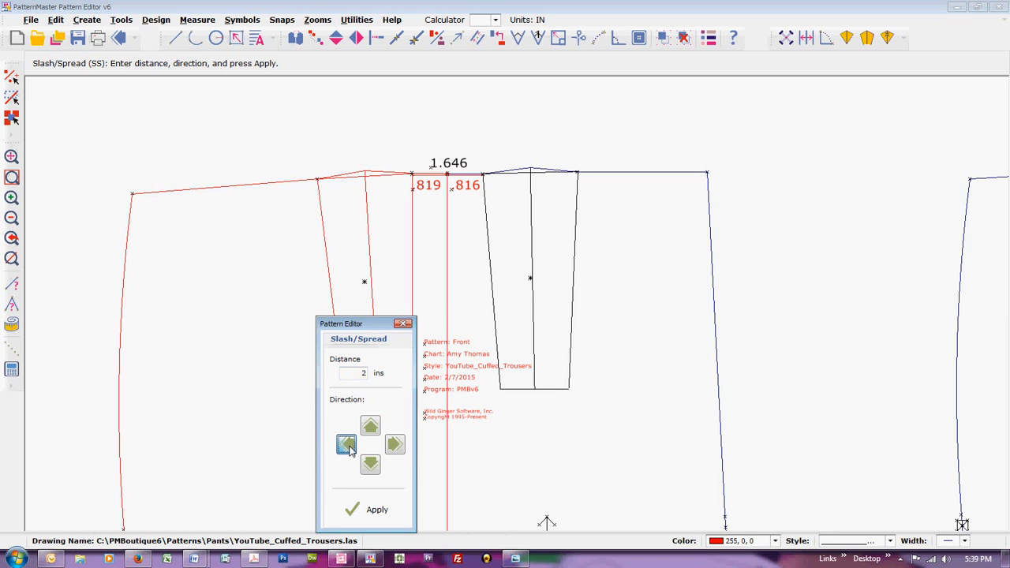
left_click(377, 512)
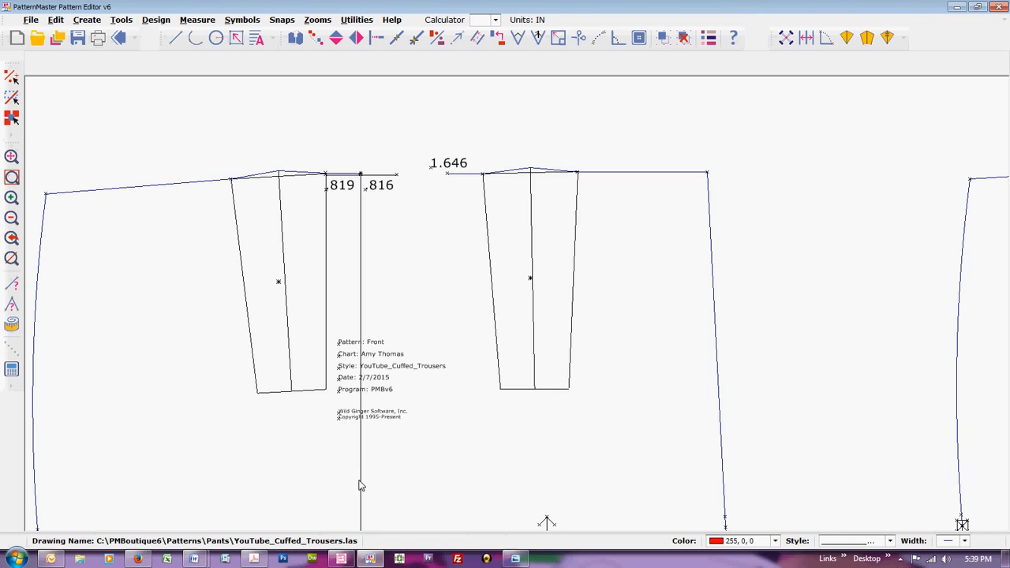
Step: Copy the slash line horizontally across the opening onto the cut edge of the crotch-side half
left_click(360, 482)
key("c")
key("o")
key("Return")
left_click(361, 480)
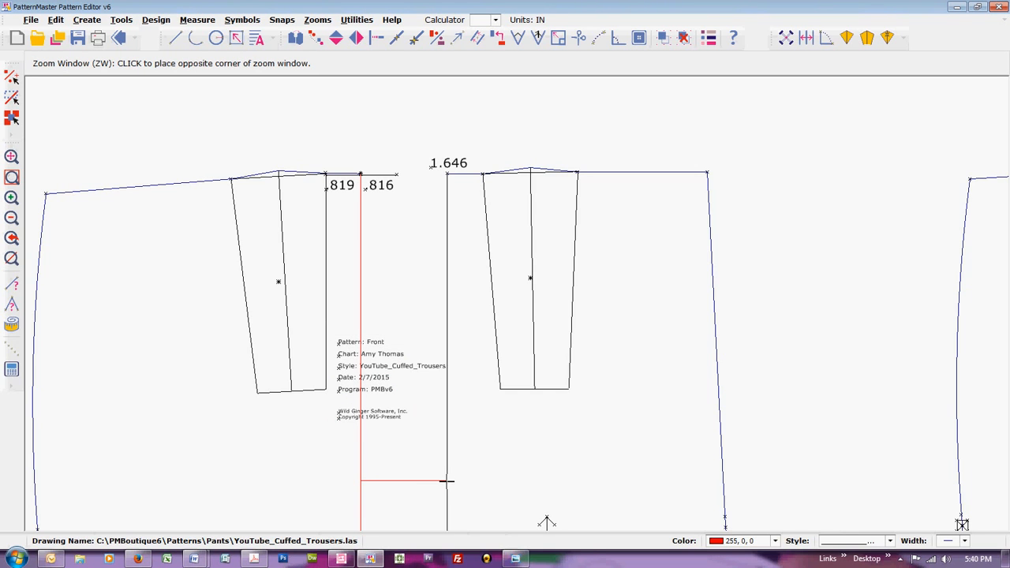
left_click(447, 480)
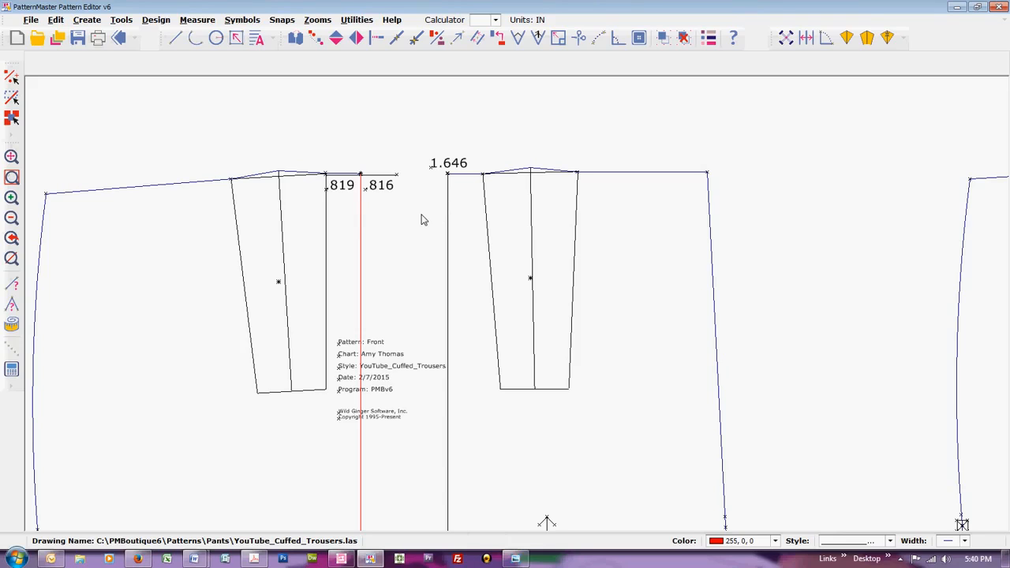
Step: Draw a line across the slash opening joining the upper ends of the two slash lines, and mark its midpoint
key("l")
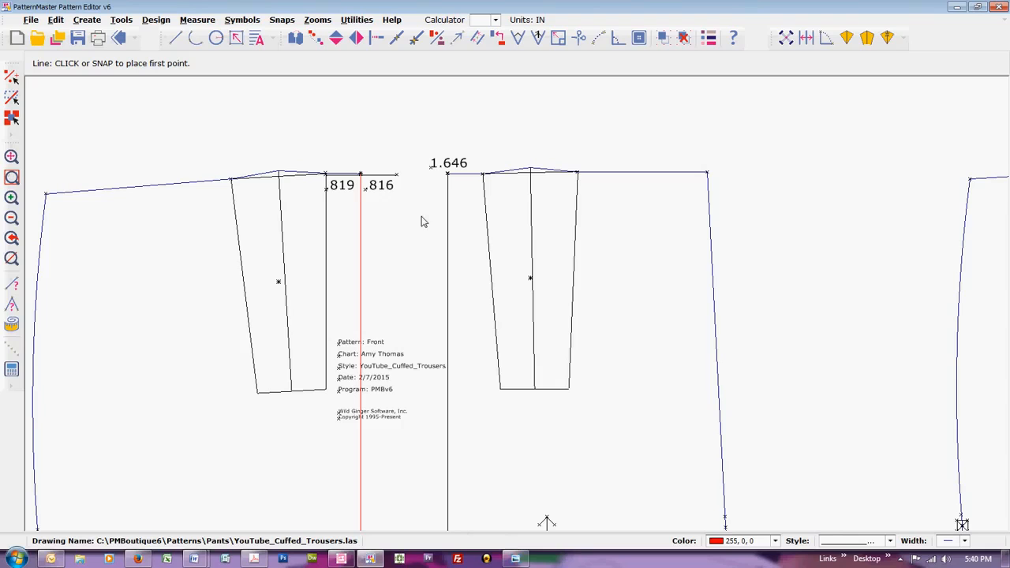
key("z")
key("w")
left_click(361, 172)
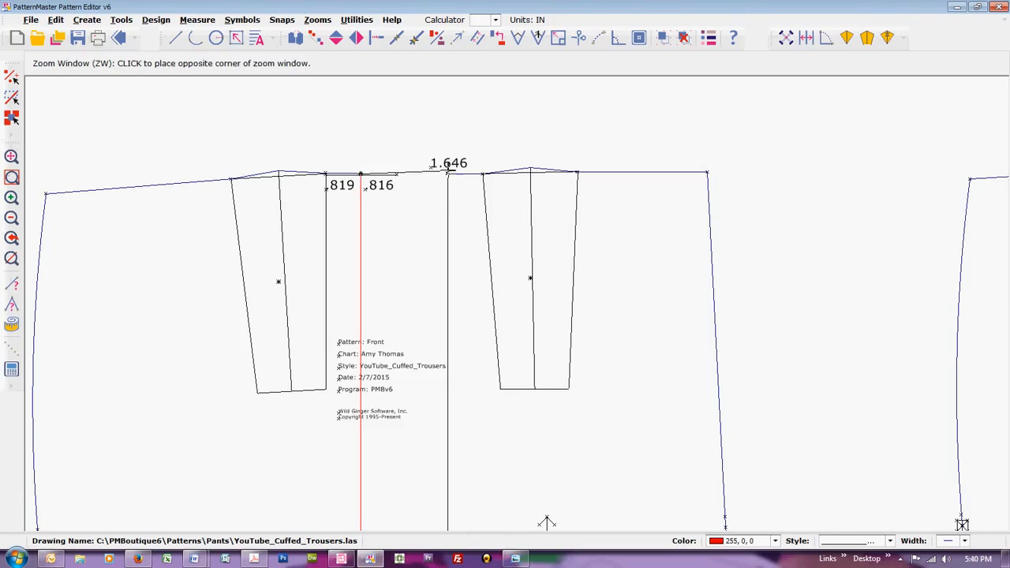
key("Escape")
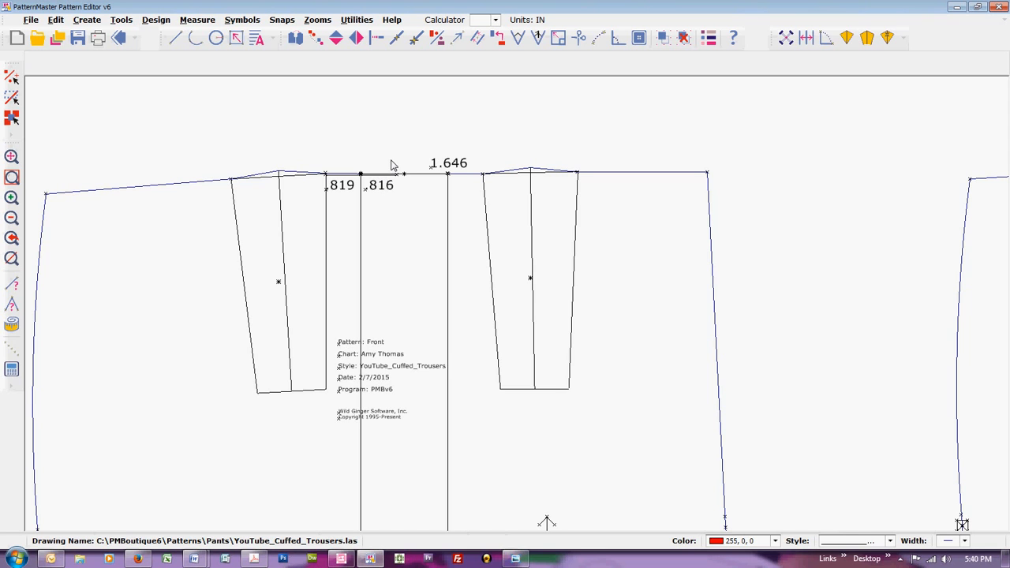
Step: Move the two short straight lines from beneath the waistline so their shared end sits at the midpoint of the slash opening
key("z")
key("w")
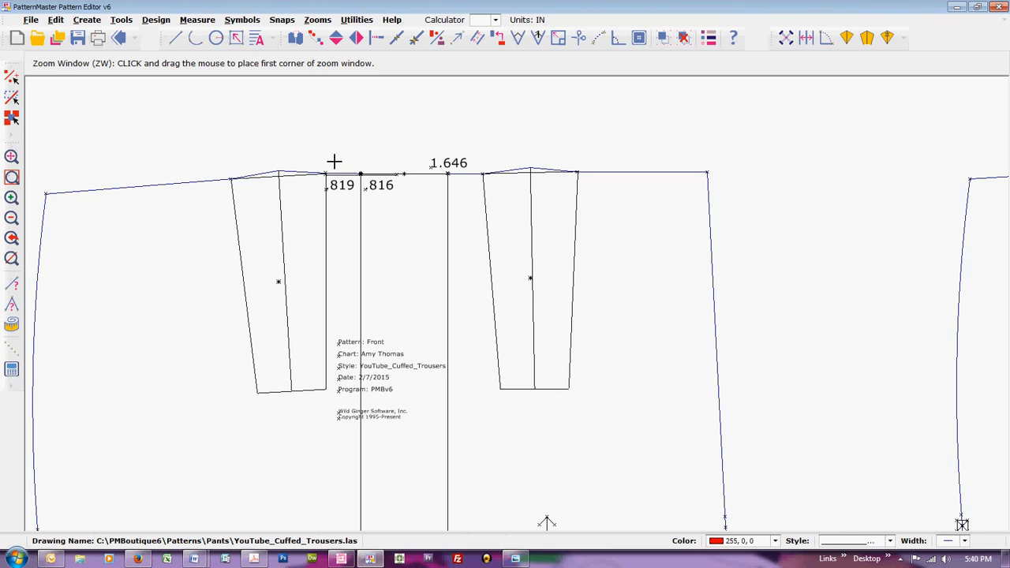
left_click(311, 151)
left_click(463, 248)
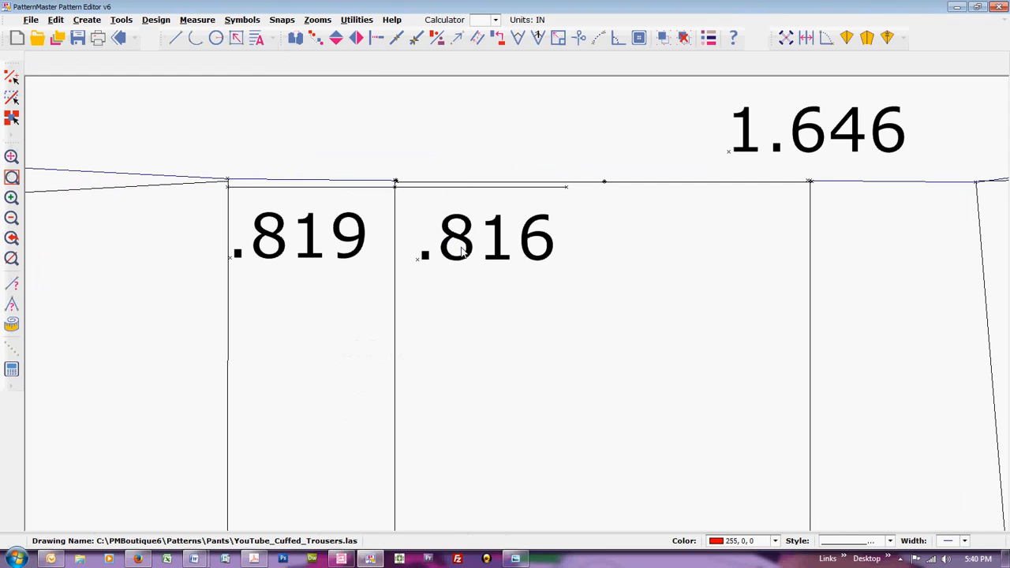
left_click(458, 188)
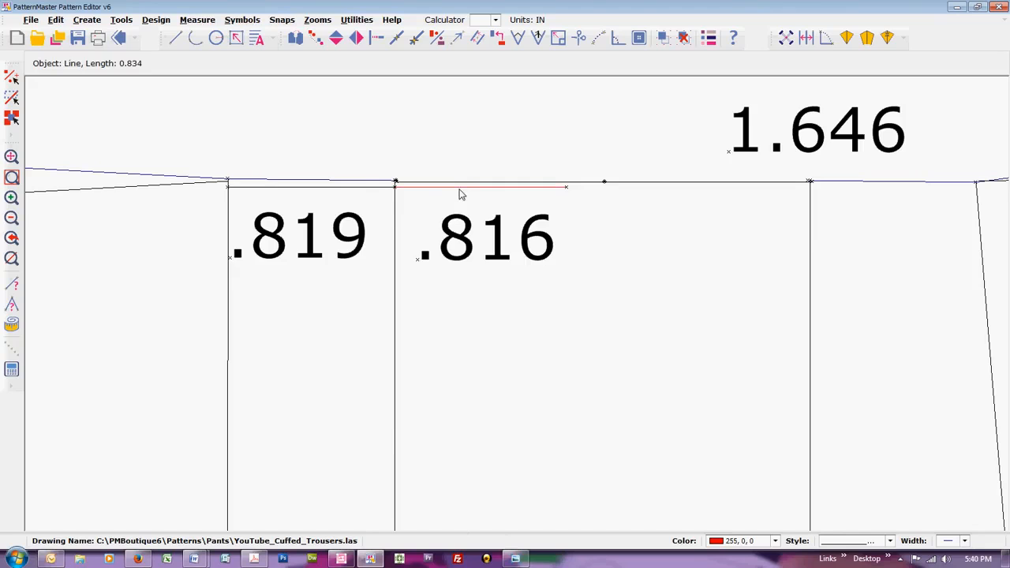
left_click(362, 188)
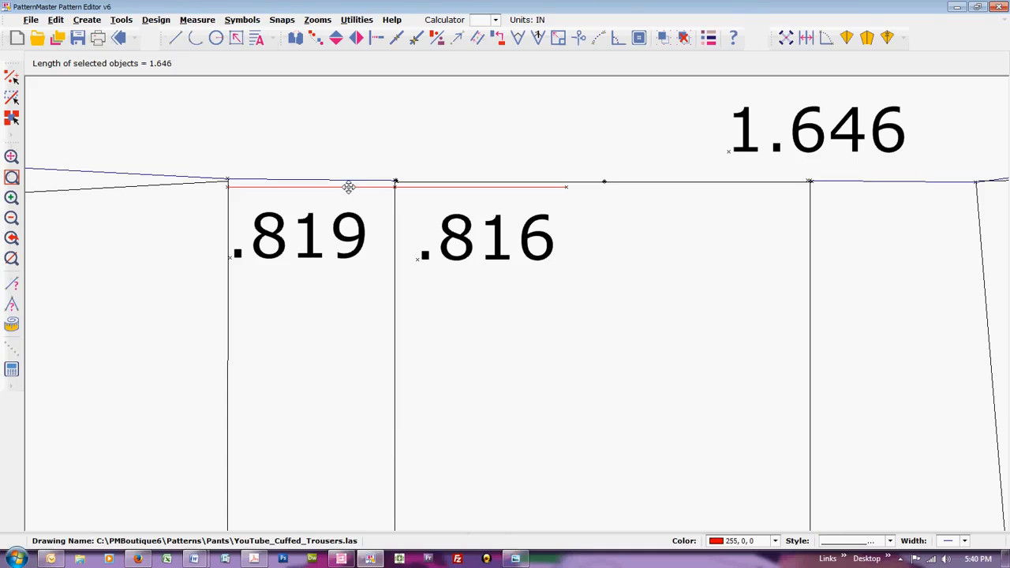
left_click_drag(348, 187, 564, 201)
left_click(633, 196)
left_click_drag(633, 197, 630, 187)
left_click(570, 197)
left_click_drag(571, 196, 566, 192)
Step: Move both dart groups inward so their facing upper corners meet the outer ends of the two short centred lines
key("z")
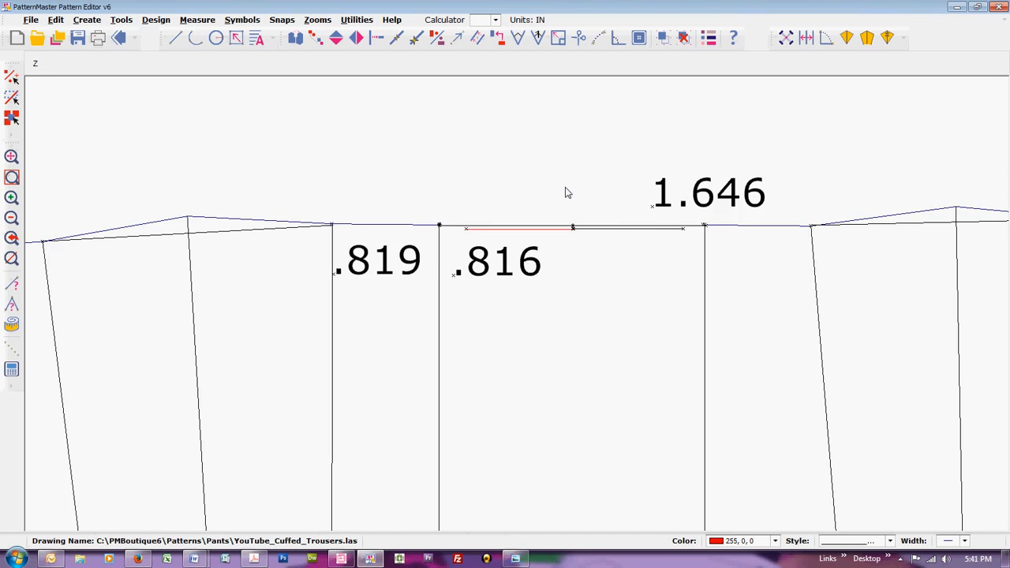
key("z")
key("z")
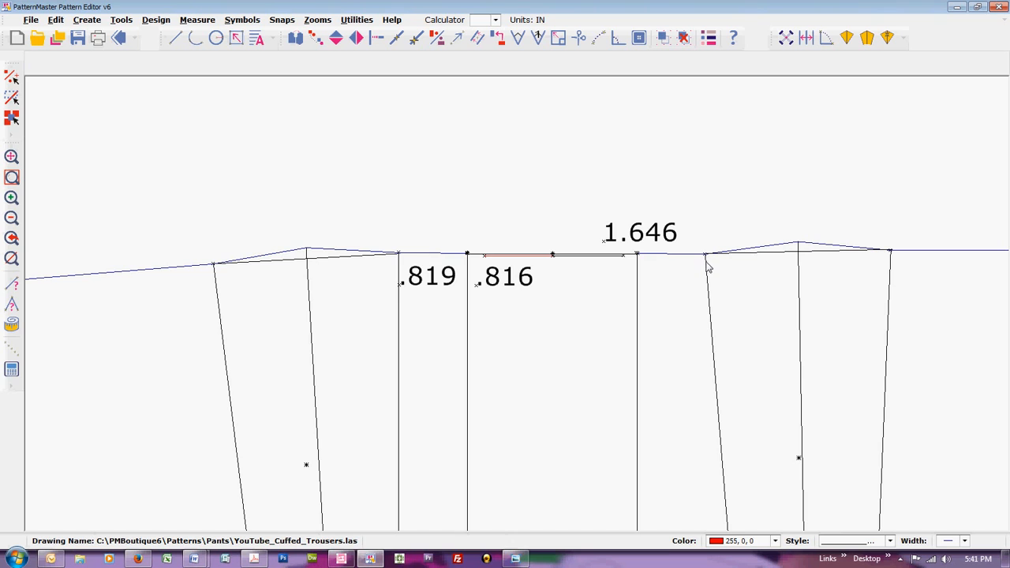
left_click(368, 298)
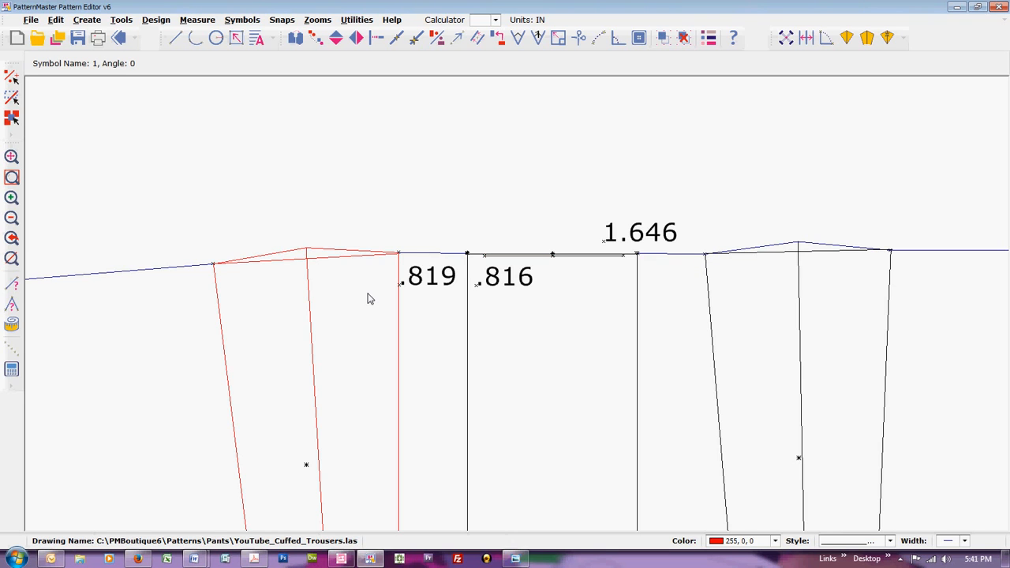
left_click_drag(368, 298, 455, 298)
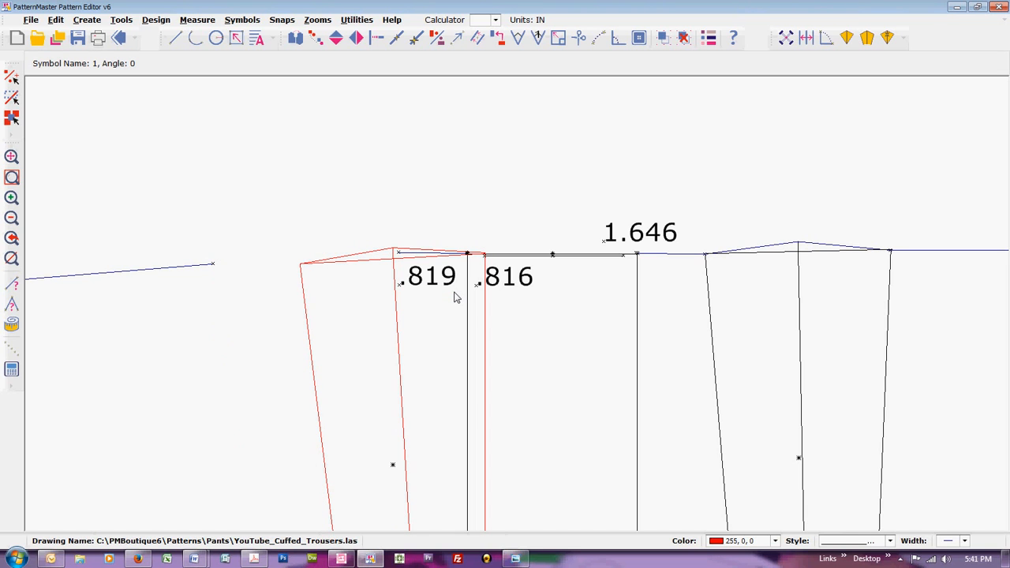
left_click(740, 333)
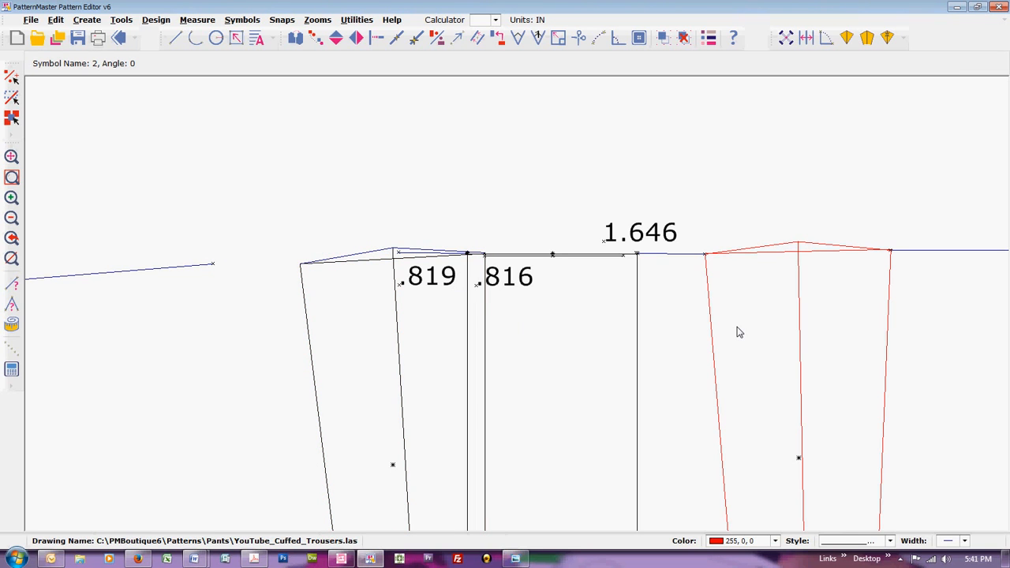
left_click_drag(736, 329, 656, 336)
Step: Lengthen the crotch-side and side-seam waistline segments toward the centre with Intersect, closing the gaps beside the moved darts
scroll(660, 360, "down", 1)
scroll(660, 359, "down", 4)
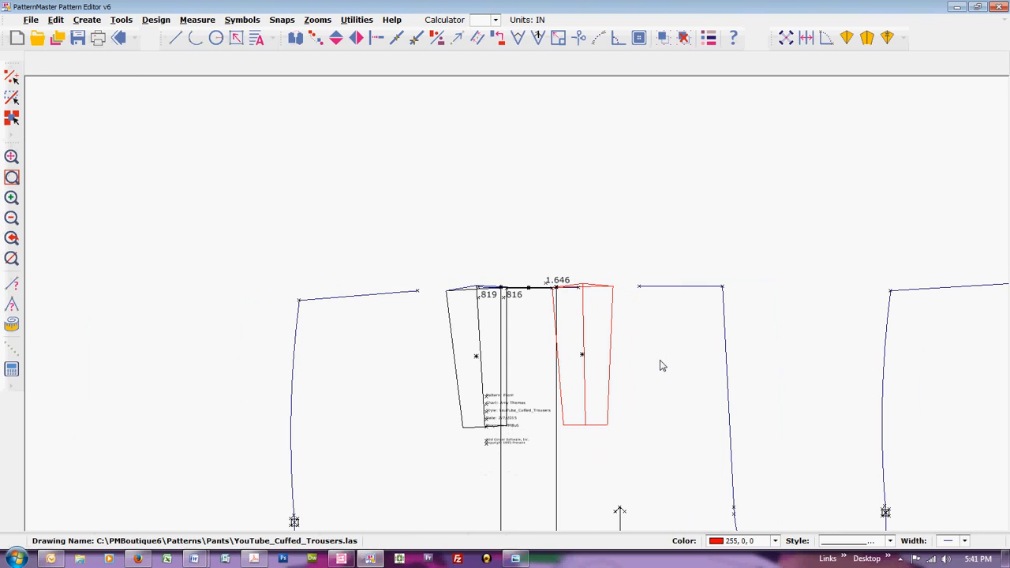
key("n")
left_click(648, 286)
left_click(577, 287)
right_click(577, 288)
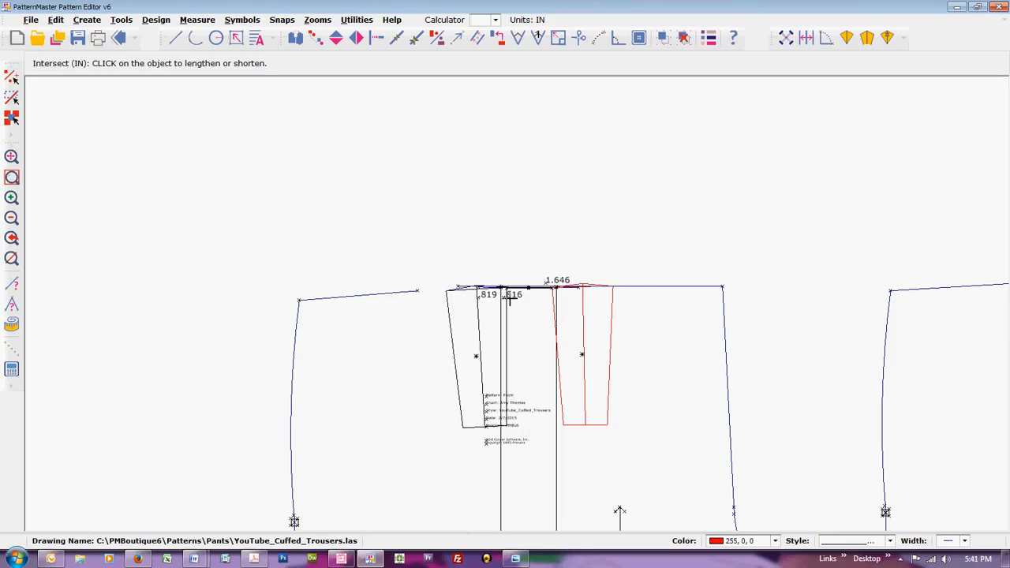
left_click(416, 290)
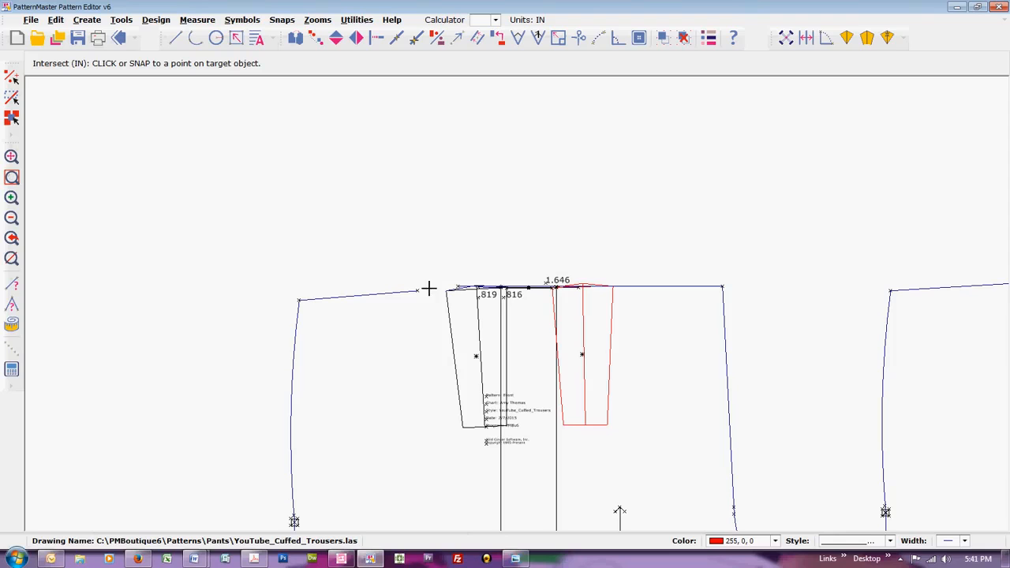
left_click(510, 289)
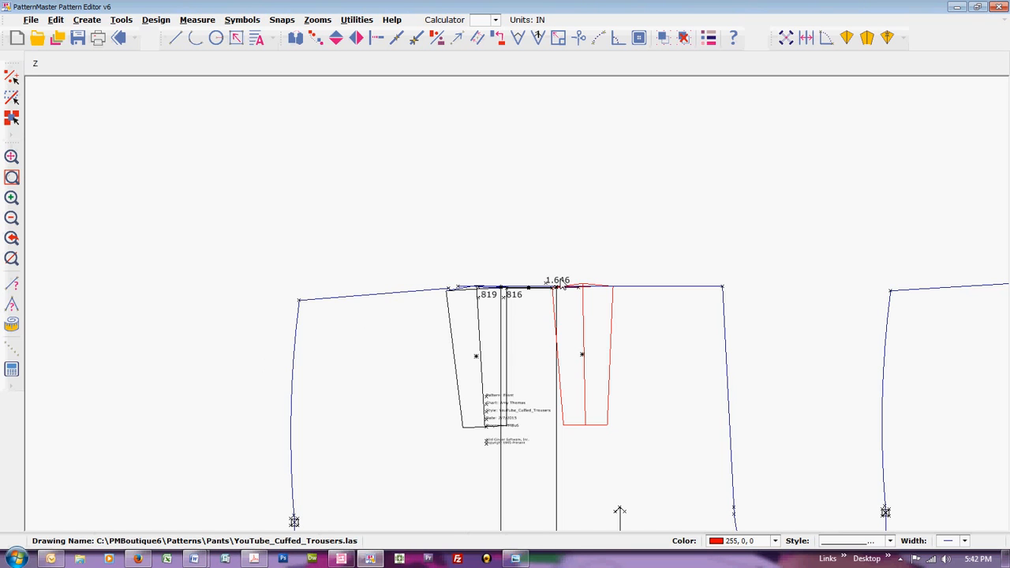
Step: Review the reworked front trouser piece alongside the original front, the back pieces and the full pattern layout
scroll(559, 286, "down", 5)
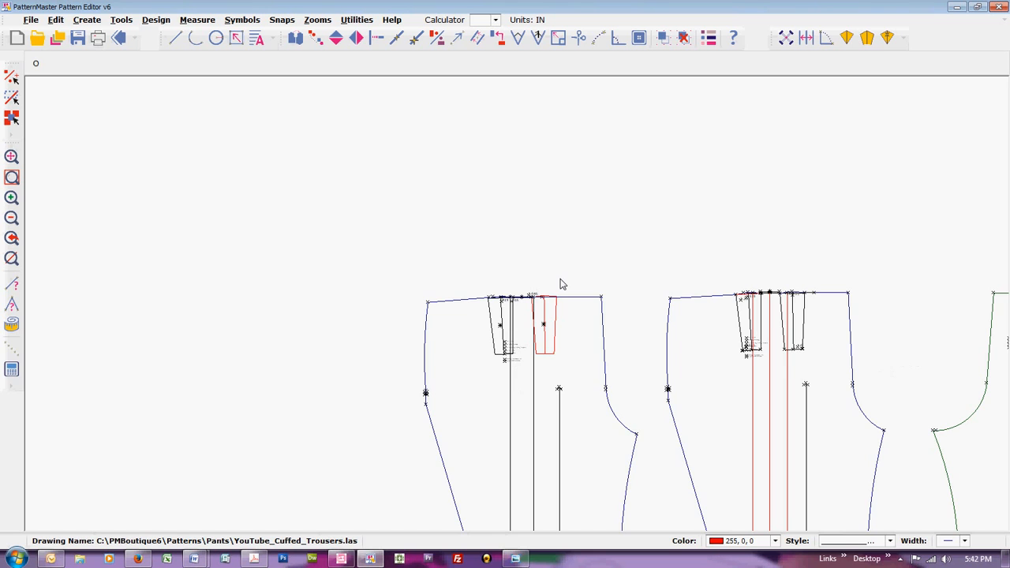
scroll(562, 284, "down", 1)
scroll(562, 284, "down", 2)
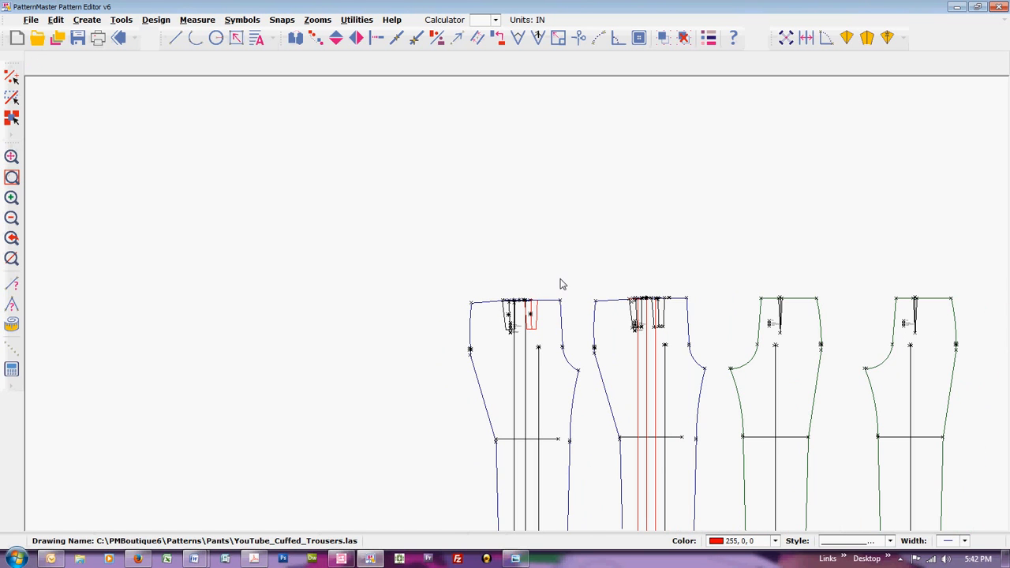
key("Down")
key("Down")
key("Down")
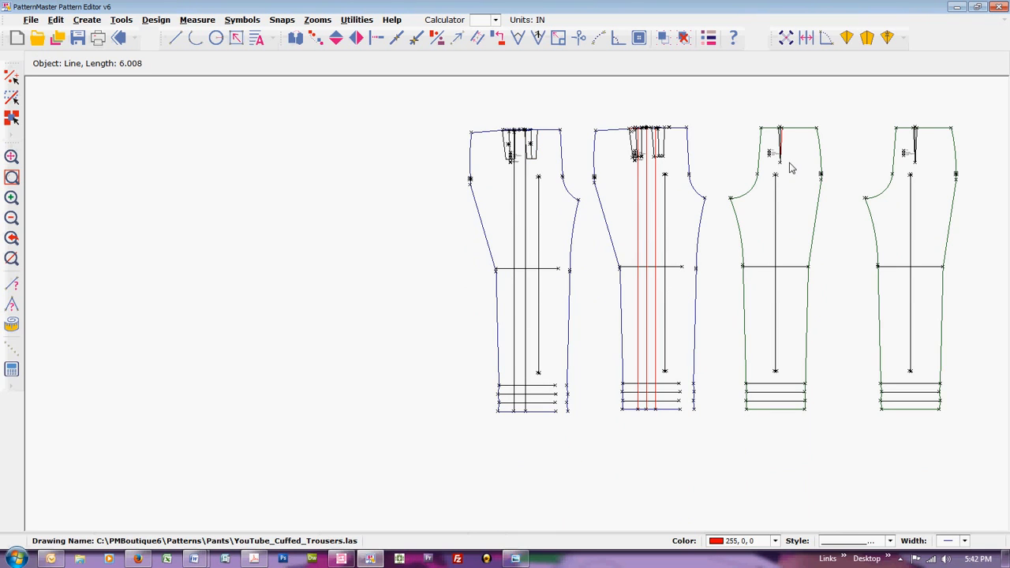
key("z")
key("a")
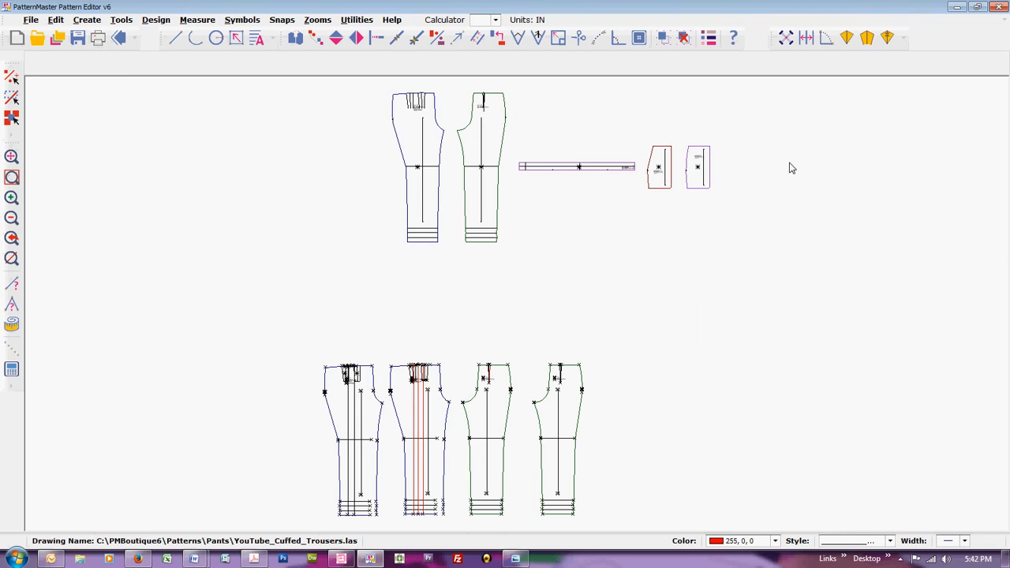
Step: Examine the waist dart and waistline of the working back trouser piece
key("z")
key("p")
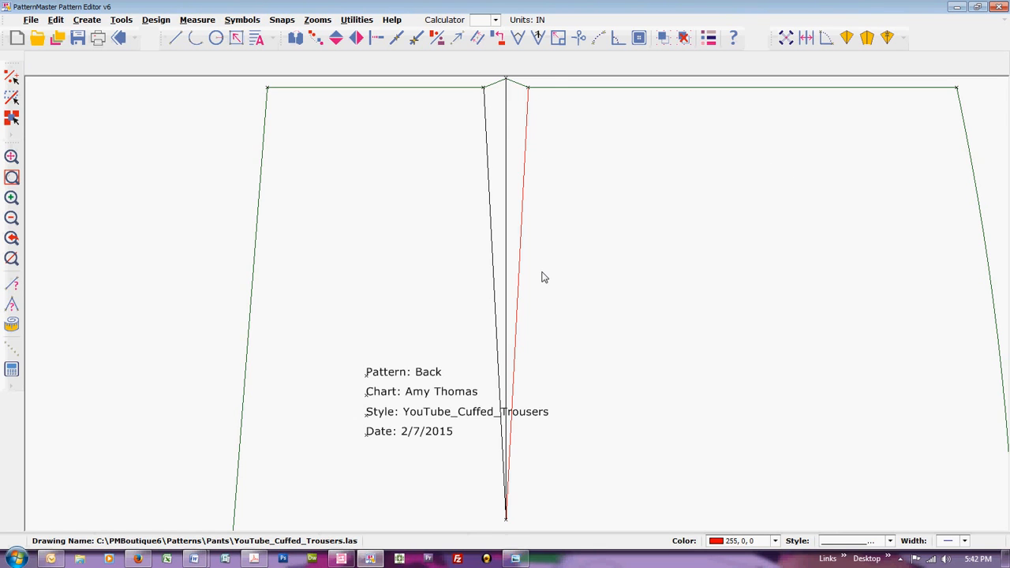
key("z")
key("o")
key("z")
key("o")
key("z")
key("o")
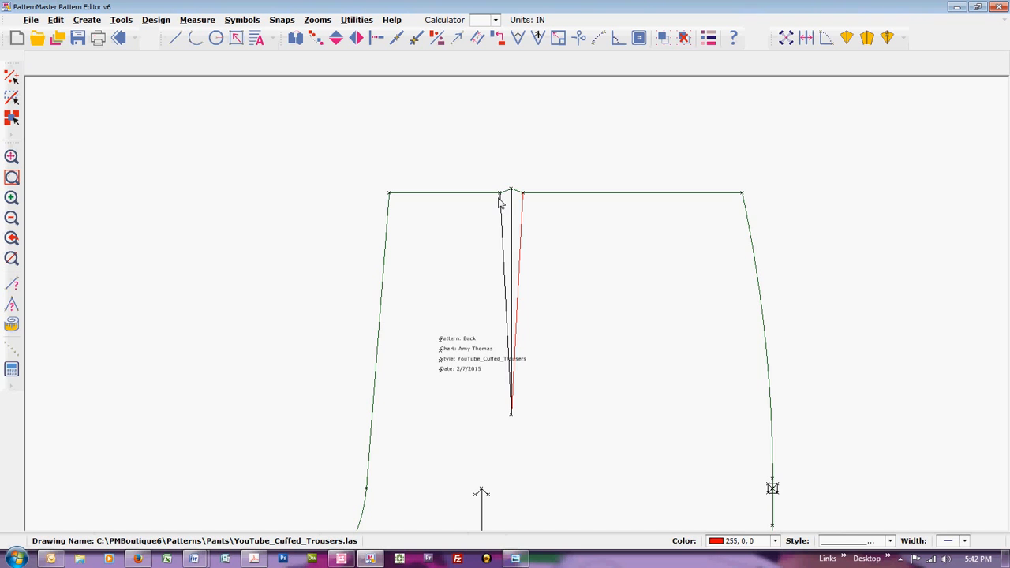
left_click_drag(503, 204, 518, 309)
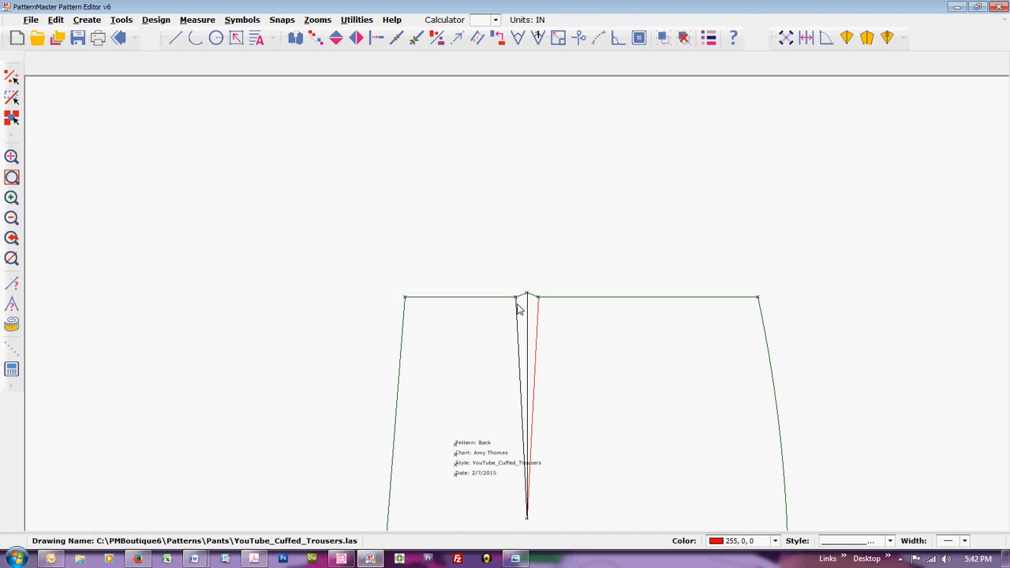
scroll(518, 315, "down", 1)
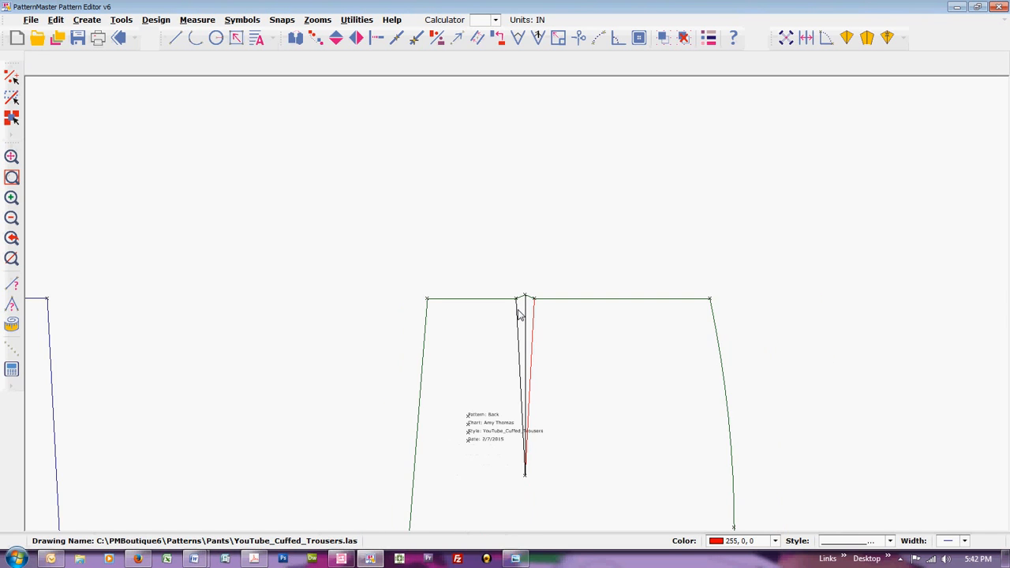
scroll(519, 314, "down", 3)
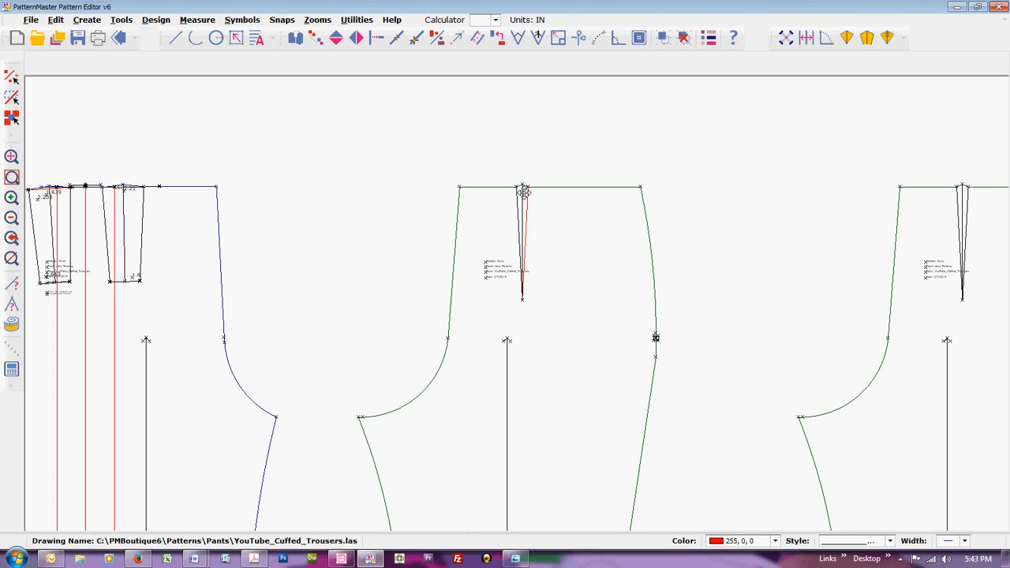
Step: Draw a three-point arc rounding the lower-right corner of the red pocket piece, from its straight side edge to its bottom edge
key("a")
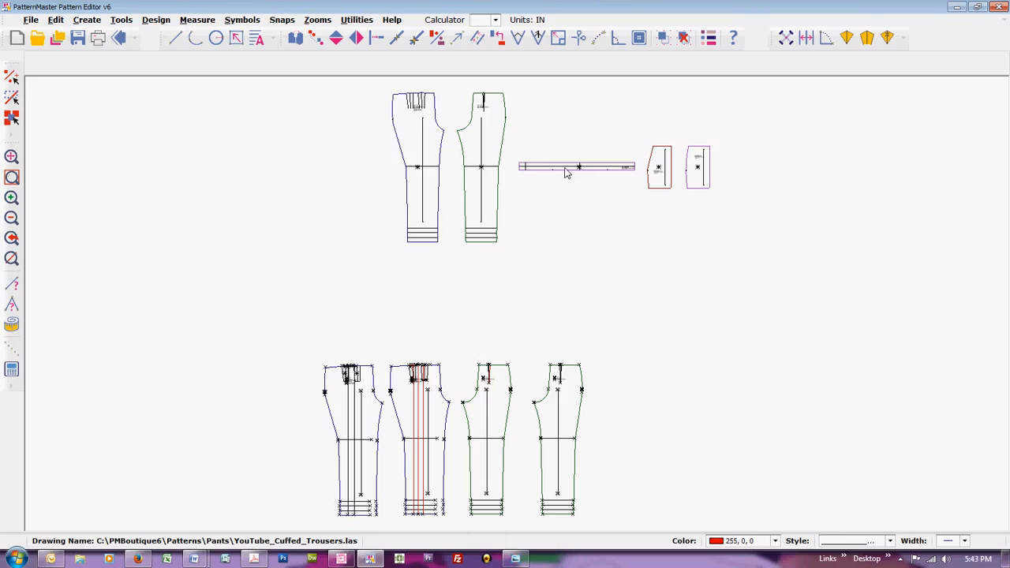
left_click(659, 171)
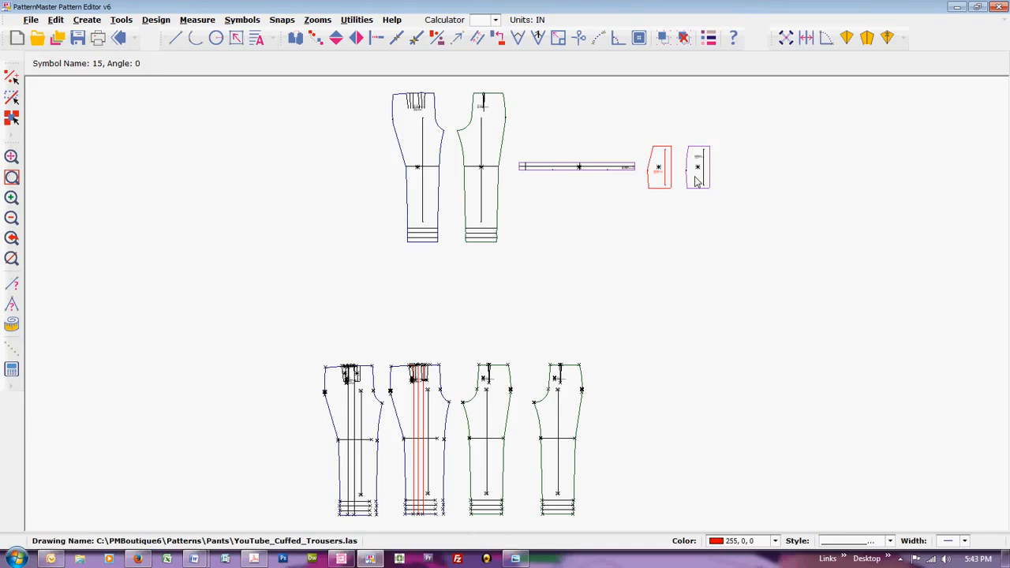
key("a")
key("r")
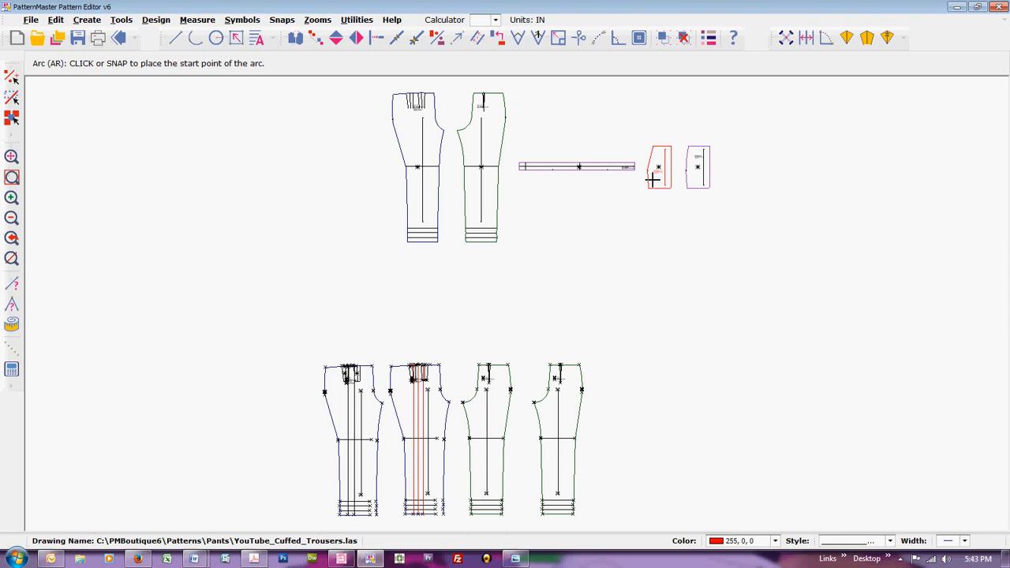
left_click(670, 176)
left_click(660, 185)
left_click(668, 184)
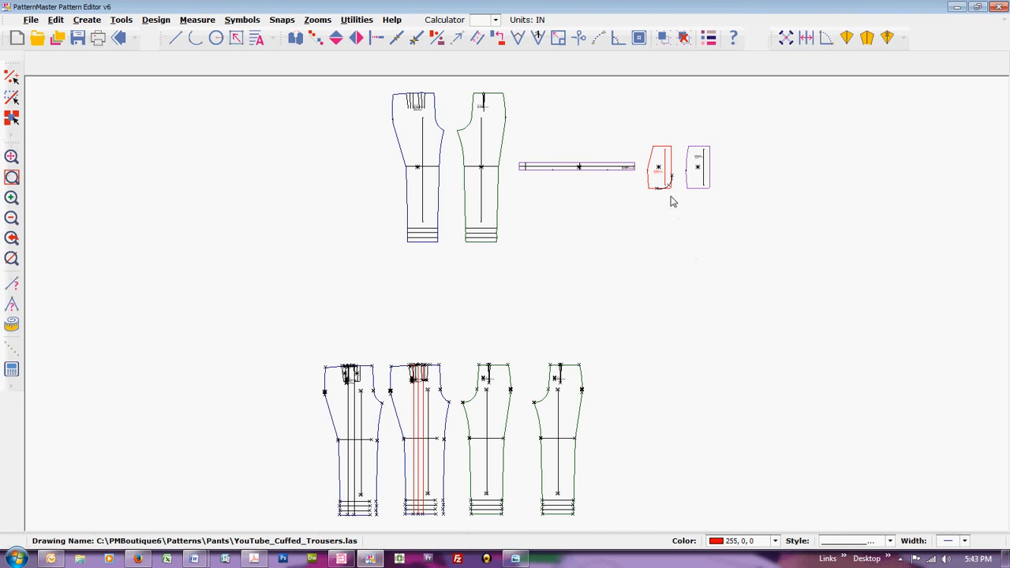